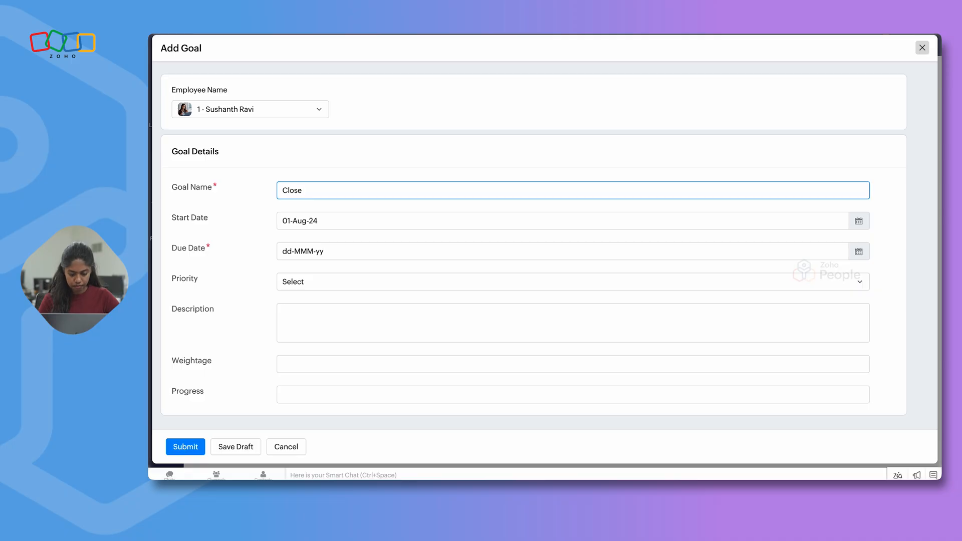
Complete the goal name as "Close 50 Customer Deals" and set its due date to 31-Aug-24
{"action": "type", "text": "50 Custome"}
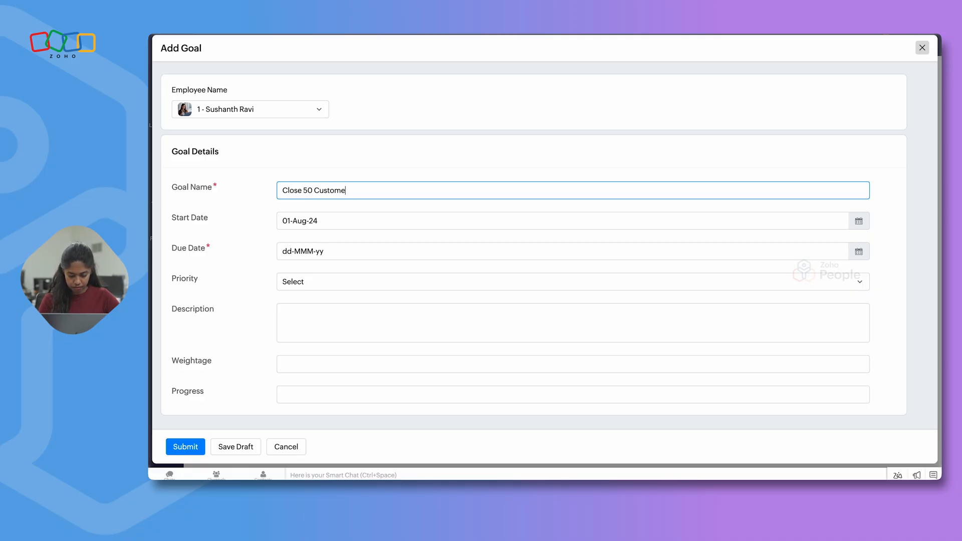
{"action": "type", "text": "r Deals"}
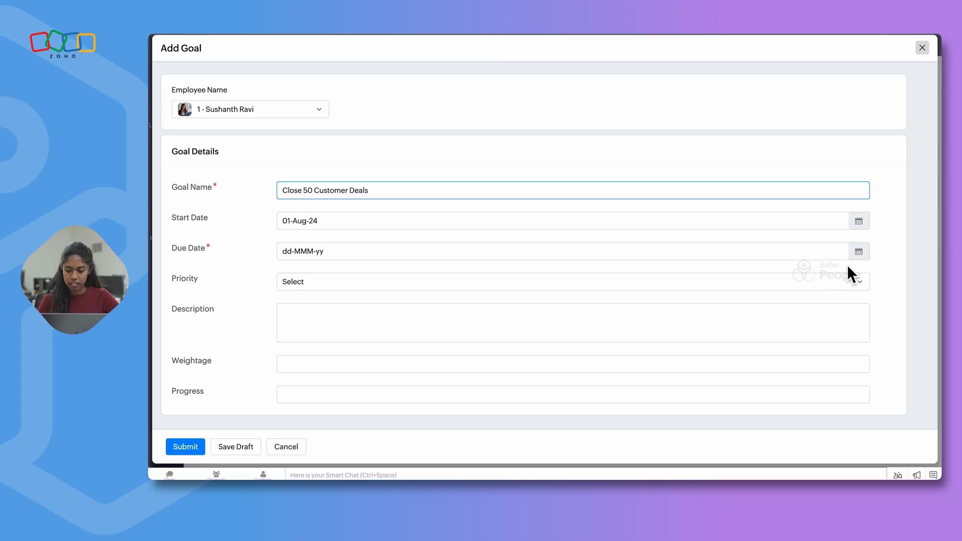
{"action": "left_click", "coordinate": [859, 252]}
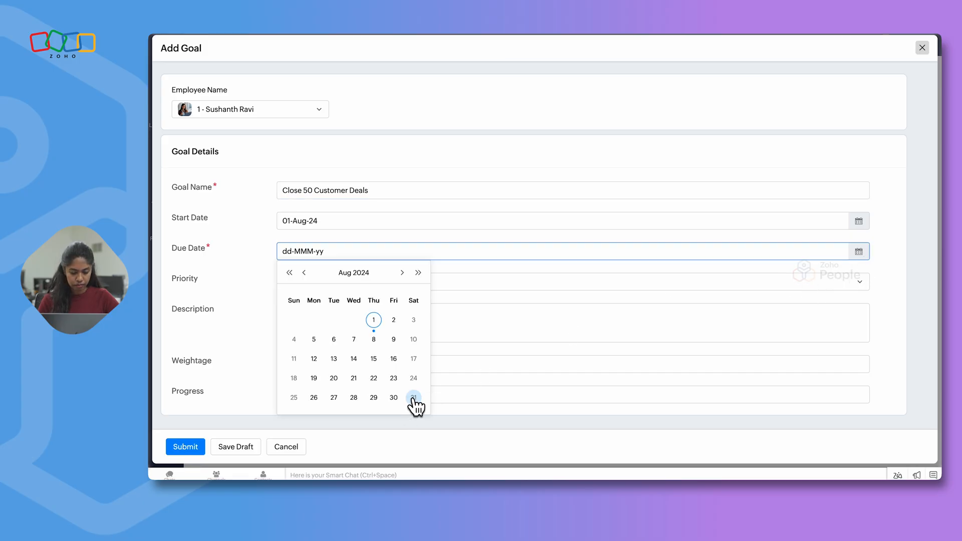
{"action": "left_click", "coordinate": [413, 398]}
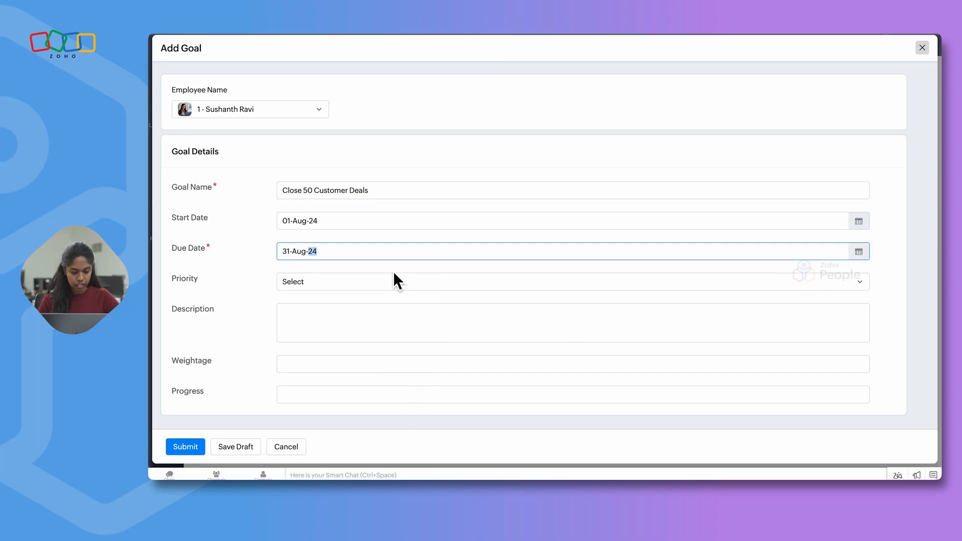
Give the goal High priority and a weightage of 50, submit it, and close the form
{"action": "left_click", "coordinate": [860, 283]}
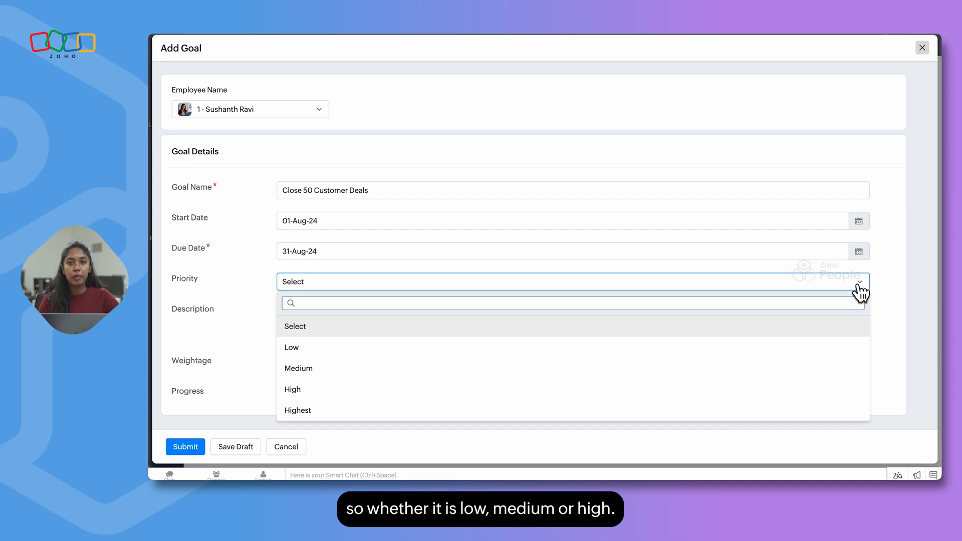
{"action": "left_click", "coordinate": [333, 390]}
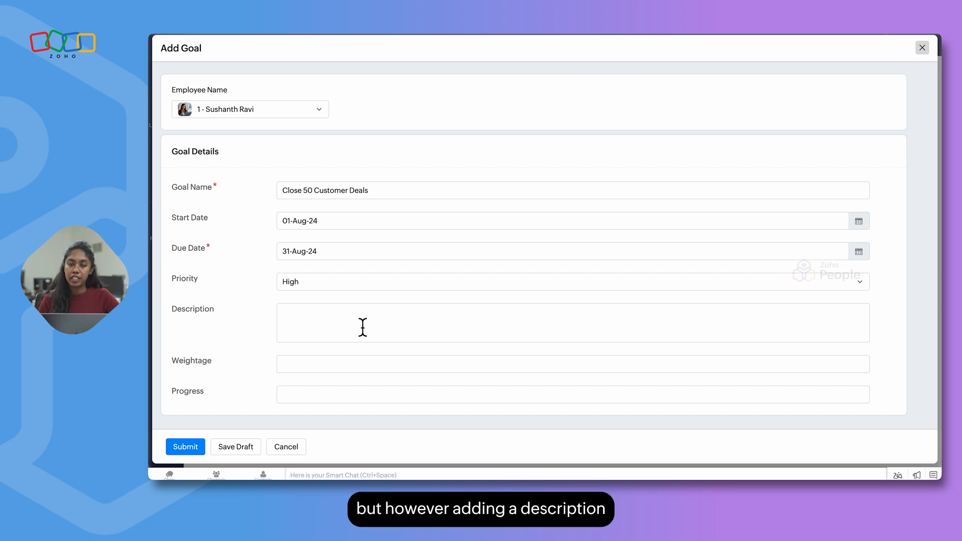
{"action": "left_click", "coordinate": [305, 371]}
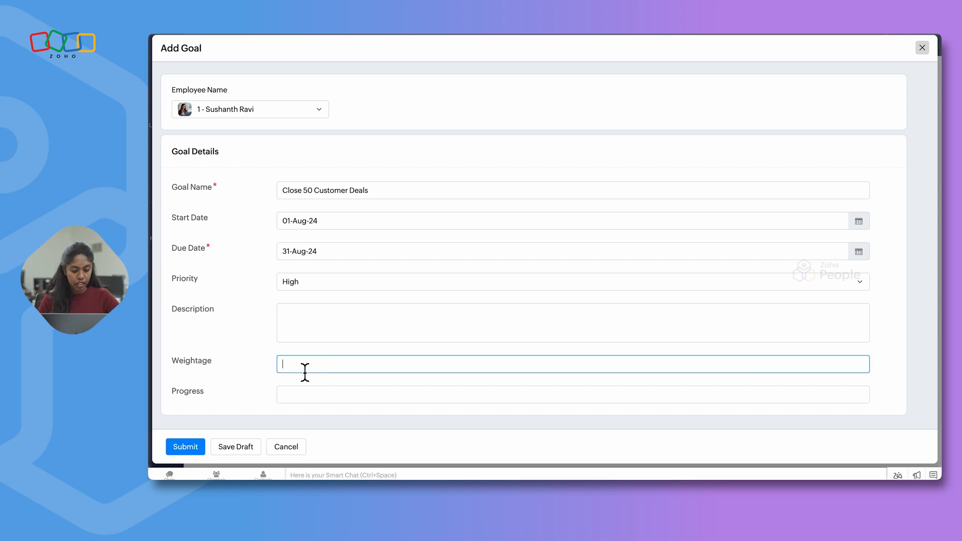
{"action": "type", "text": "50"}
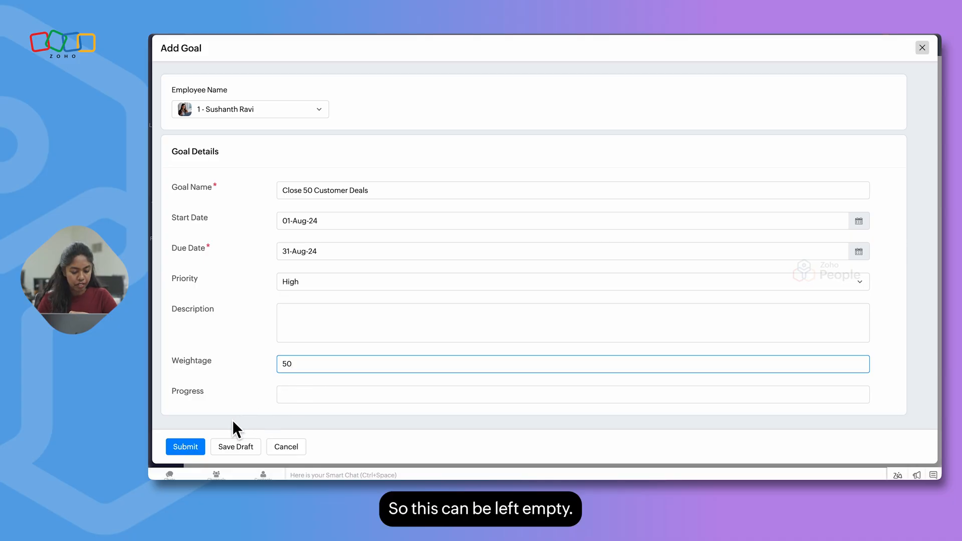
{"action": "left_click", "coordinate": [193, 446]}
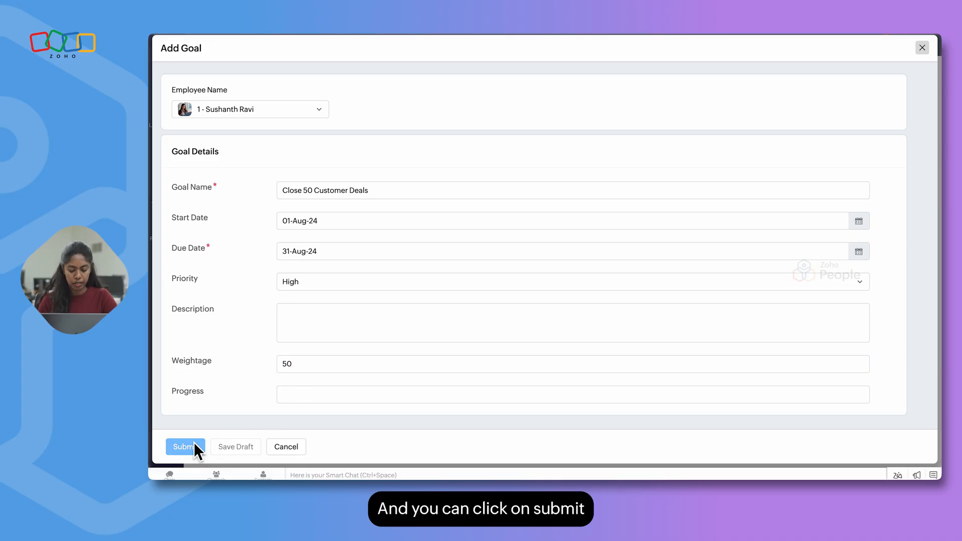
{"action": "left_click", "coordinate": [921, 49]}
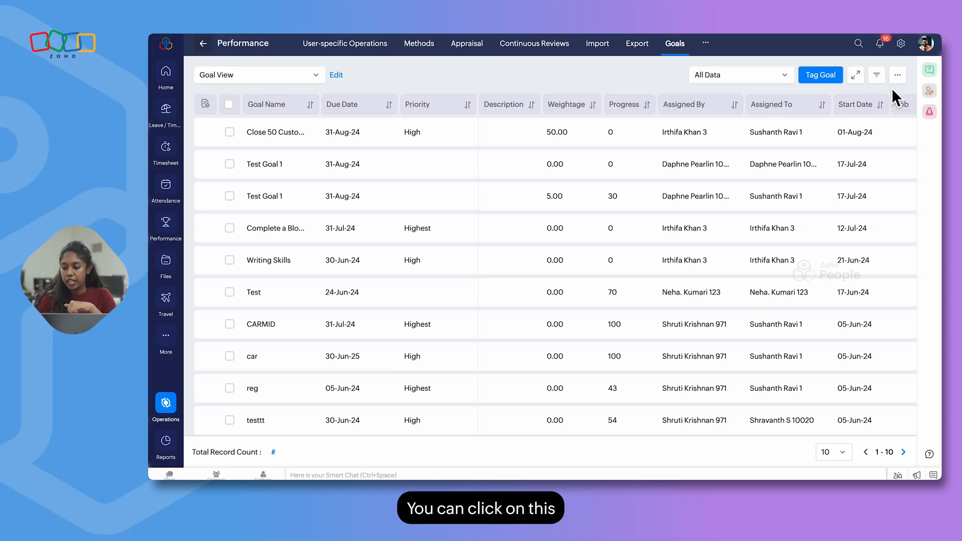
Download the sample template for importing goals and open Goal Template.xls in the spreadsheet app
{"action": "left_click", "coordinate": [898, 76]}
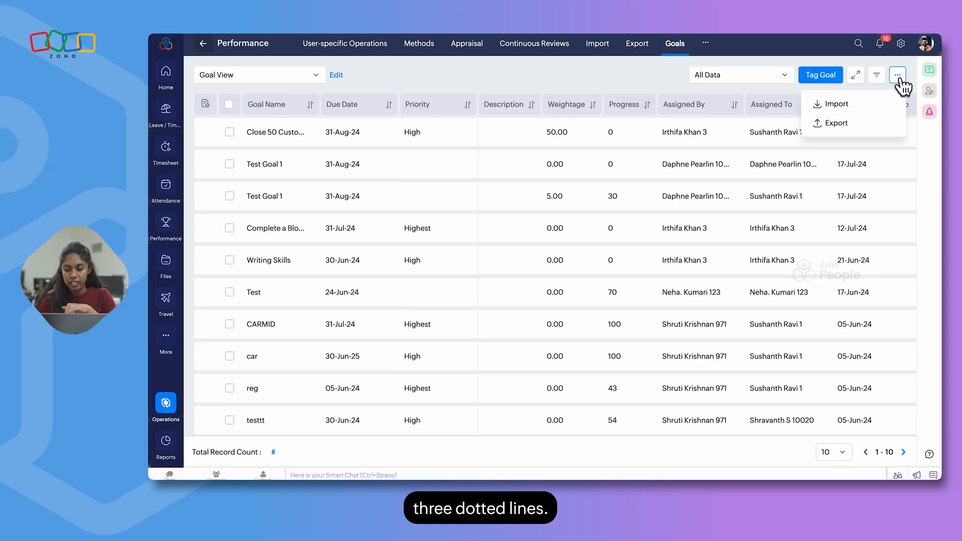
{"action": "left_click", "coordinate": [846, 104]}
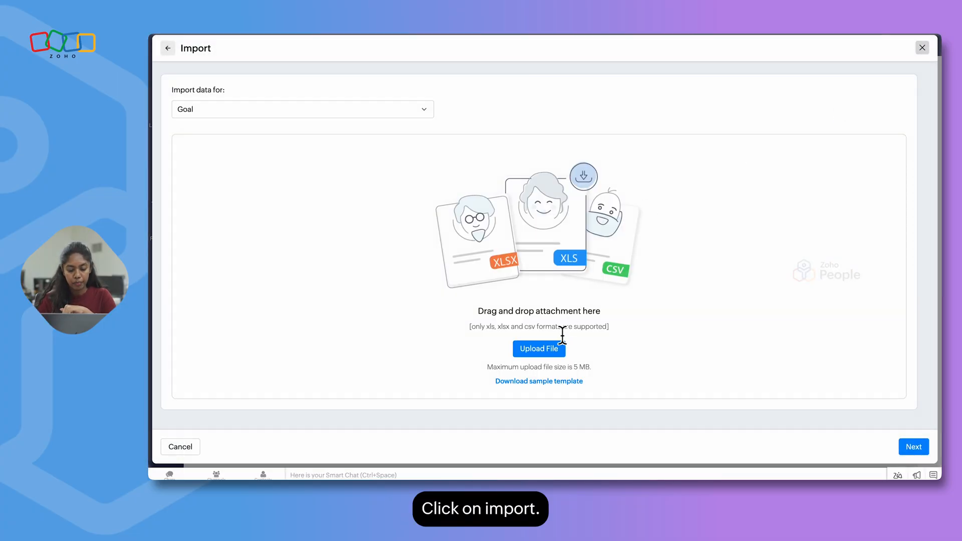
{"action": "left_click", "coordinate": [562, 383]}
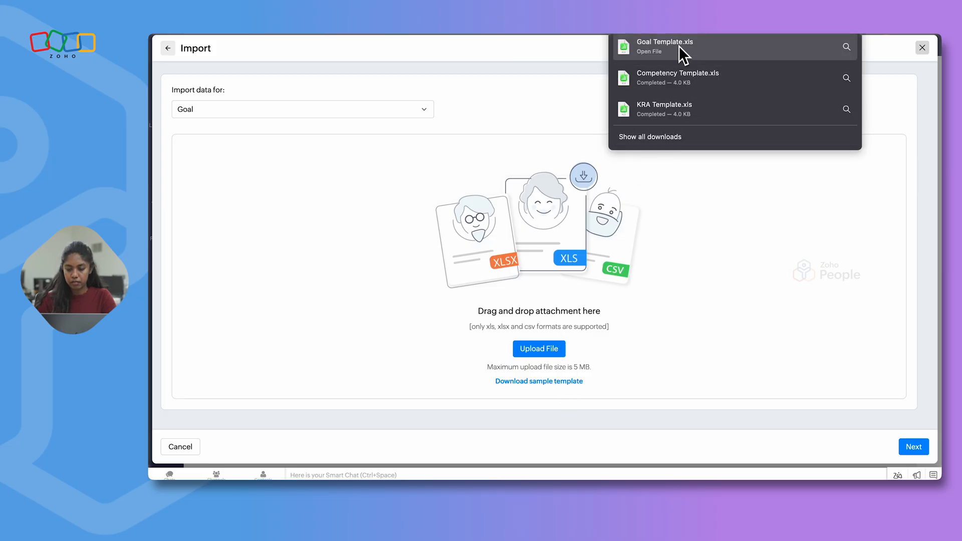
{"action": "left_click", "coordinate": [681, 54]}
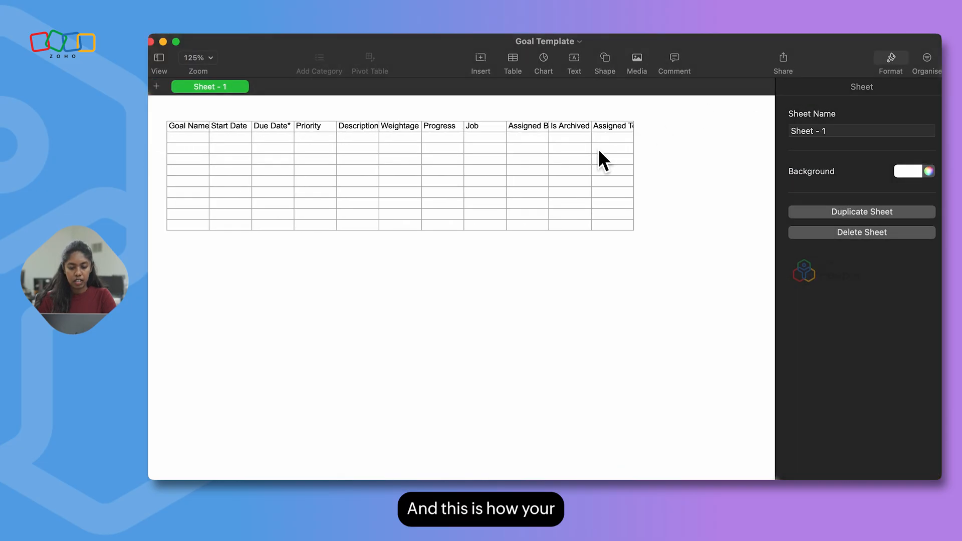
Widen the Goal Name column and enter "Goal 1" as the first goal in row 2
{"action": "left_click", "coordinate": [204, 140]}
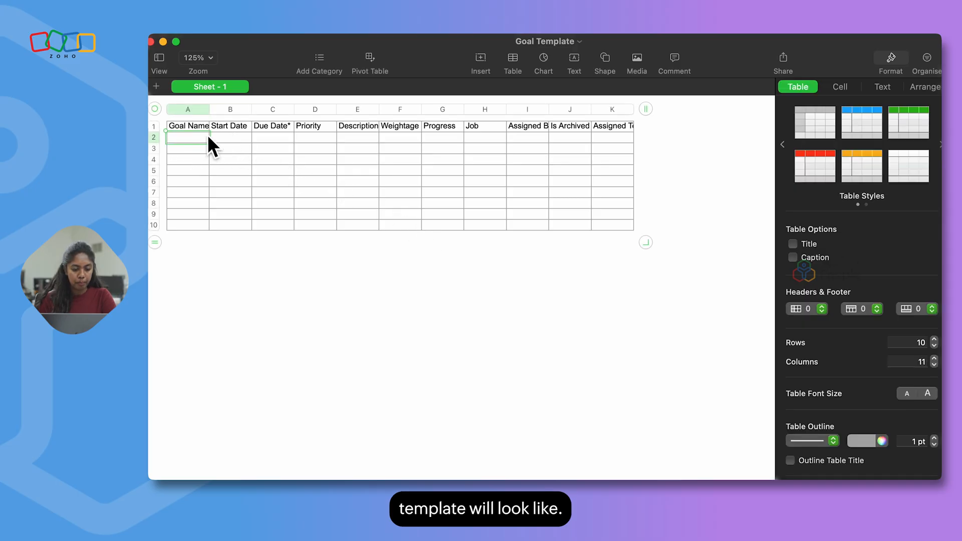
{"action": "left_click_drag", "start_coordinate": [221, 119], "coordinate": [239, 120]}
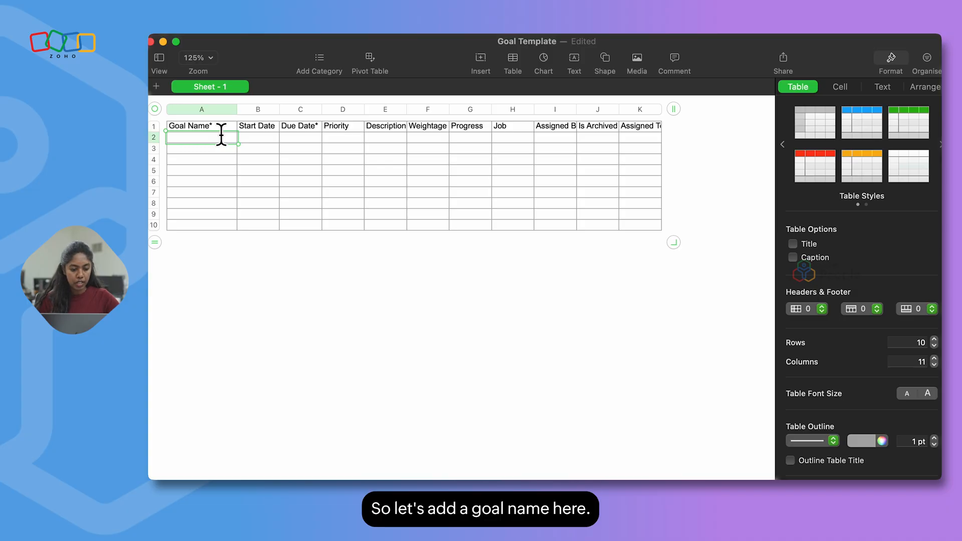
{"action": "type", "text": "Gola 1"}
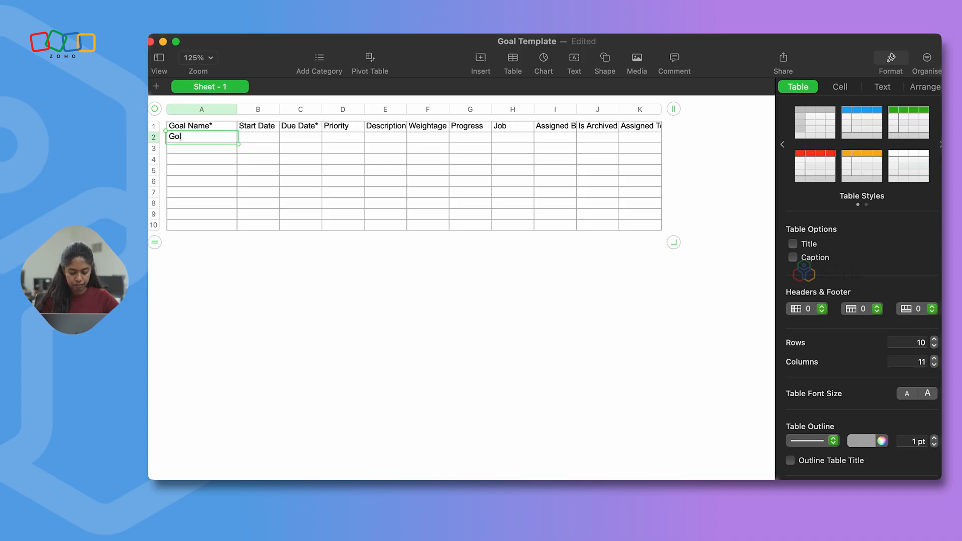
{"action": "key", "text": "BackSpace"}
{"action": "key", "text": "BackSpace"}
{"action": "key", "text": "BackSpace"}
{"action": "key", "text": "BackSpace"}
{"action": "key", "text": "BackSpace"}
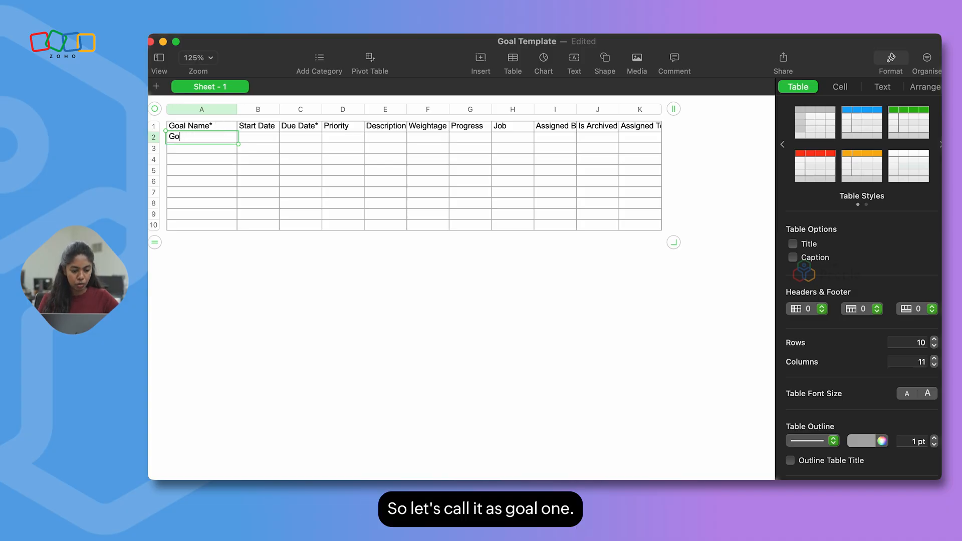
{"action": "type", "text": "oal 1"}
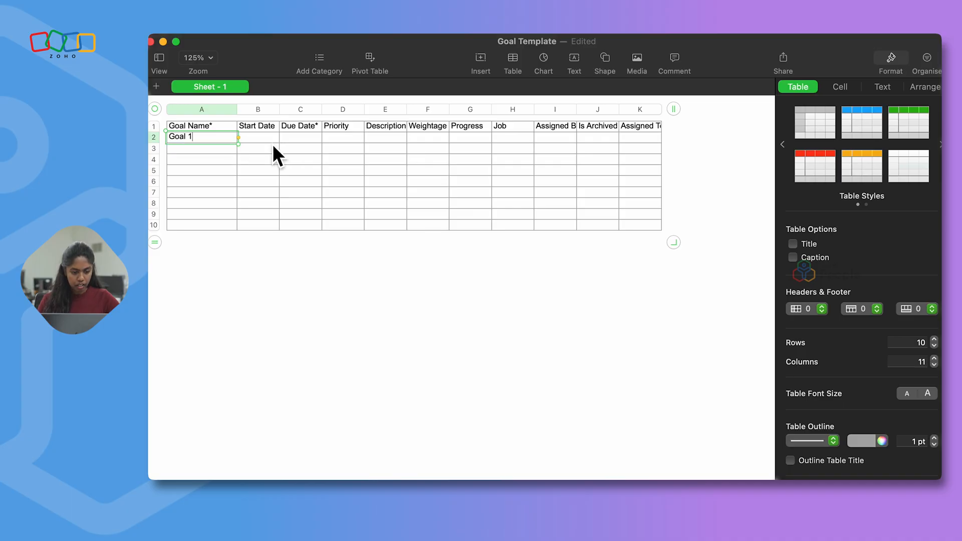
Enter 01-Aug-2024 as the start date and 05-Aug-2024 as the due date for Goal 1
{"action": "left_click", "coordinate": [263, 139]}
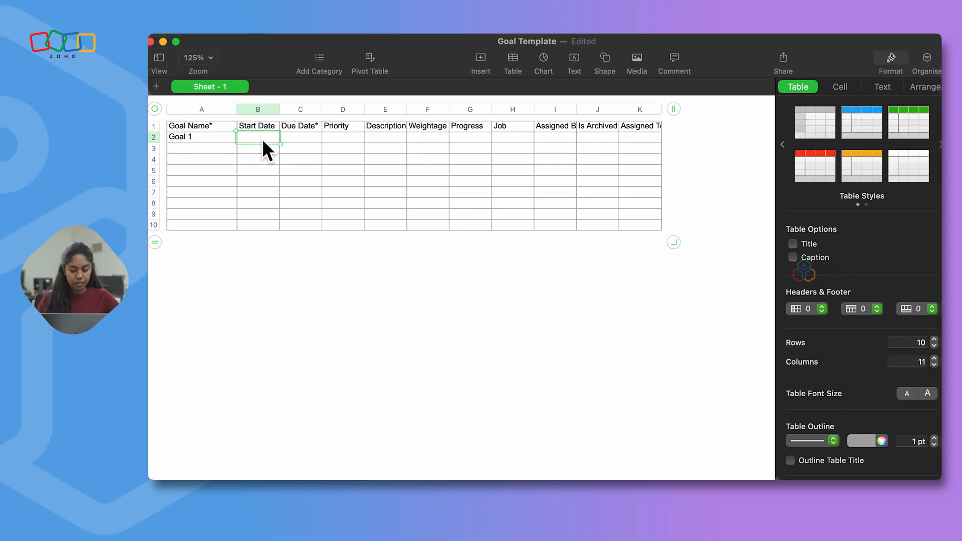
{"action": "type", "text": "01-Aug-2024"}
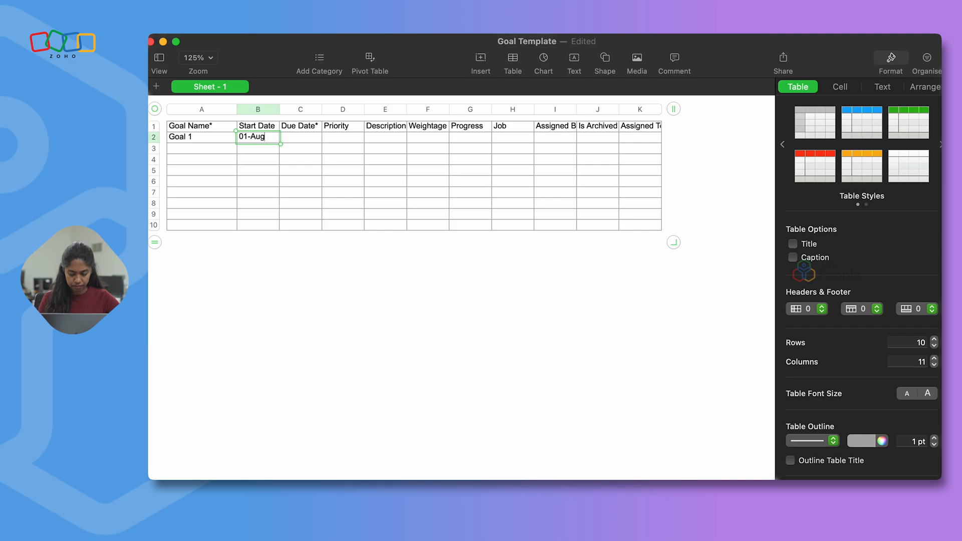
{"action": "left_click", "coordinate": [307, 152]}
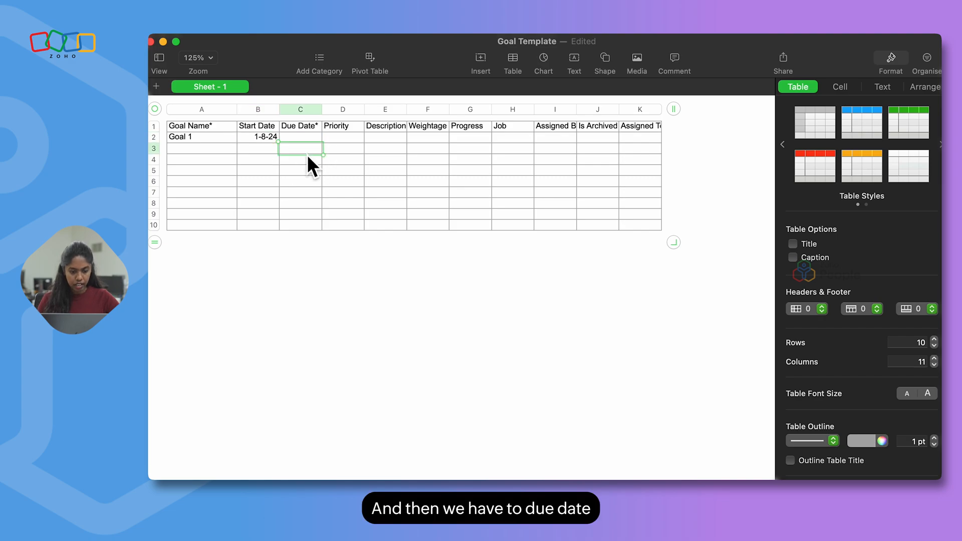
{"action": "left_click", "coordinate": [300, 139]}
{"action": "type", "text": "0"}
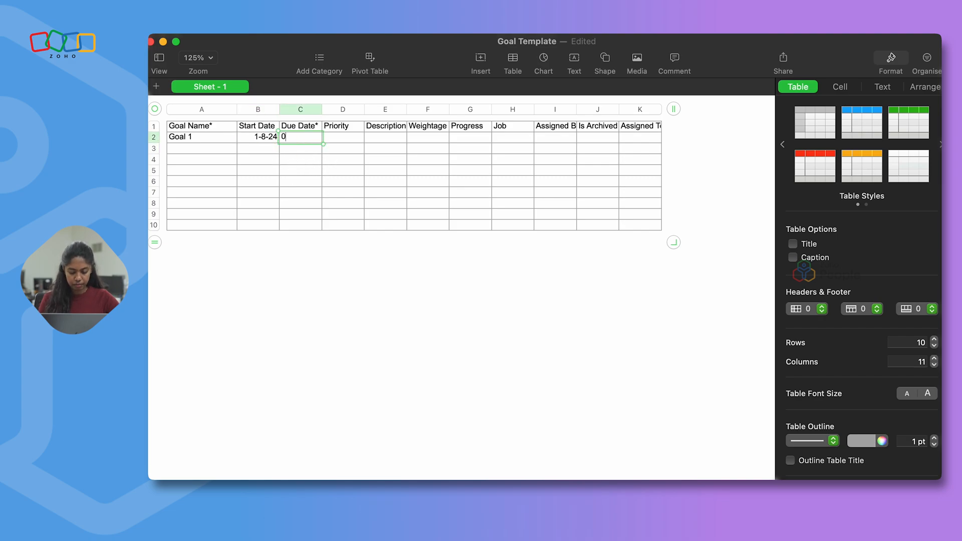
{"action": "type", "text": "5-Aug-"}
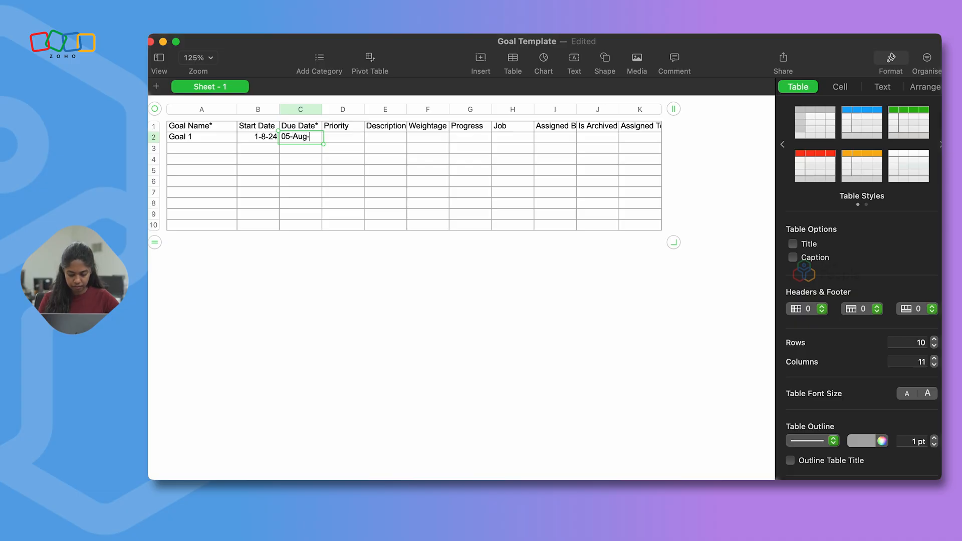
{"action": "type", "text": "2024"}
Set Goal 1's priority to Low and its weightage to 50, leaving the description blank
{"action": "left_click", "coordinate": [359, 149]}
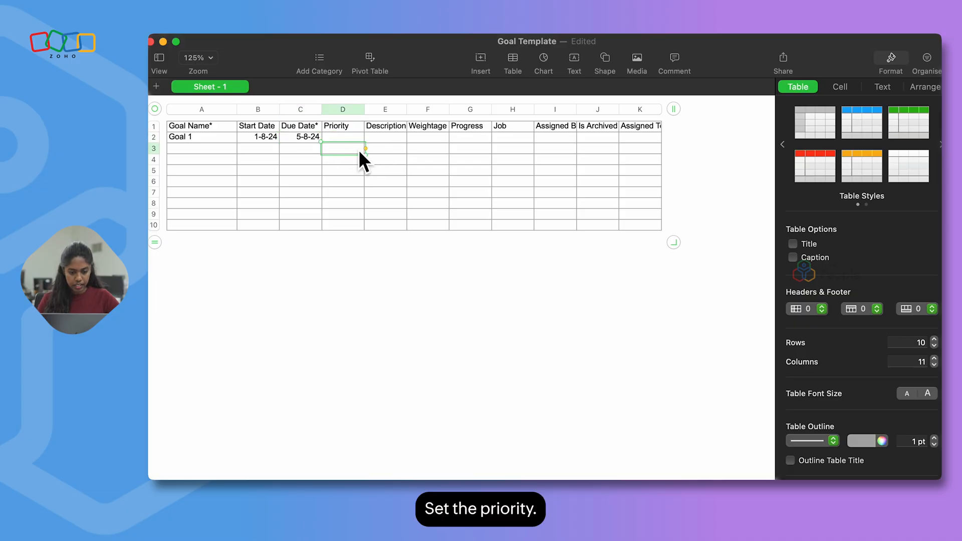
{"action": "left_click", "coordinate": [348, 138]}
{"action": "type", "text": "Low"}
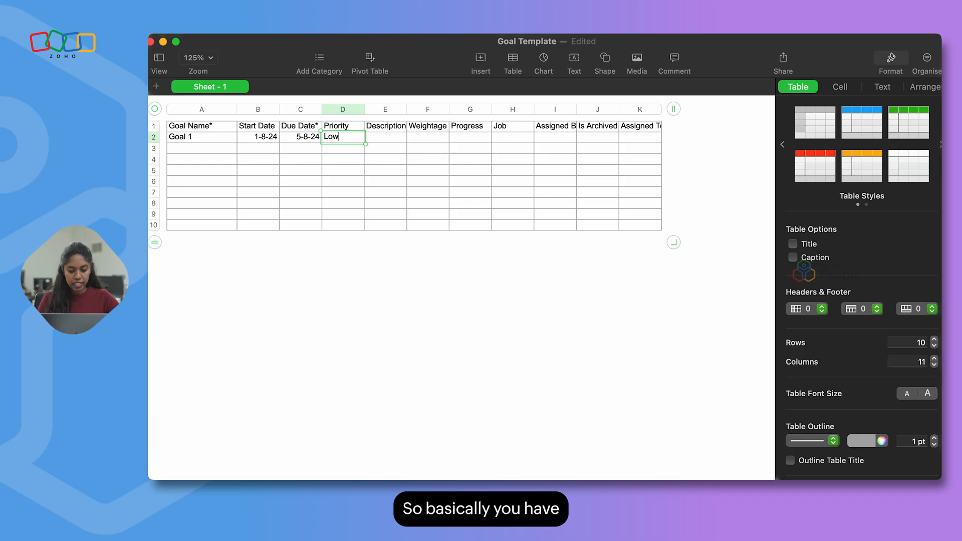
{"action": "left_click", "coordinate": [383, 137]}
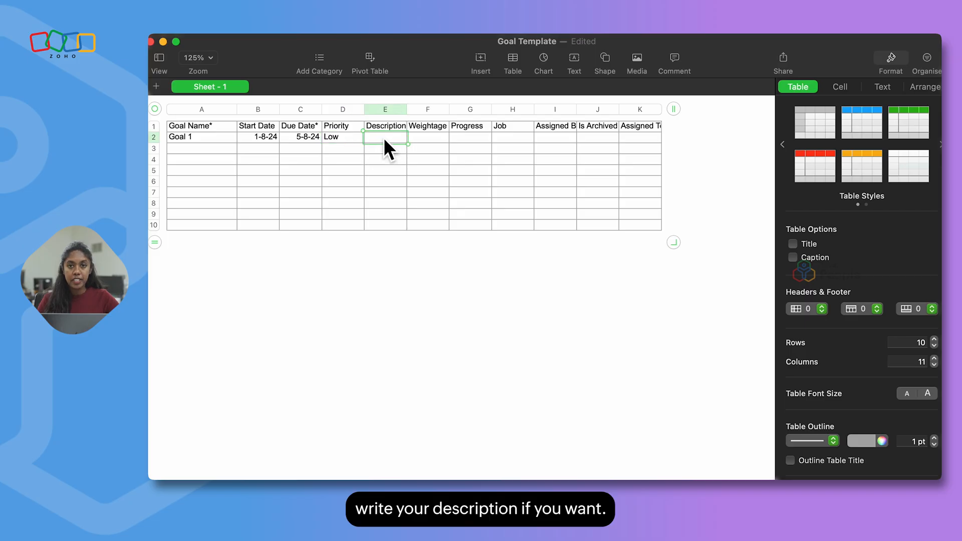
{"action": "left_click", "coordinate": [425, 140]}
{"action": "type", "text": "50"}
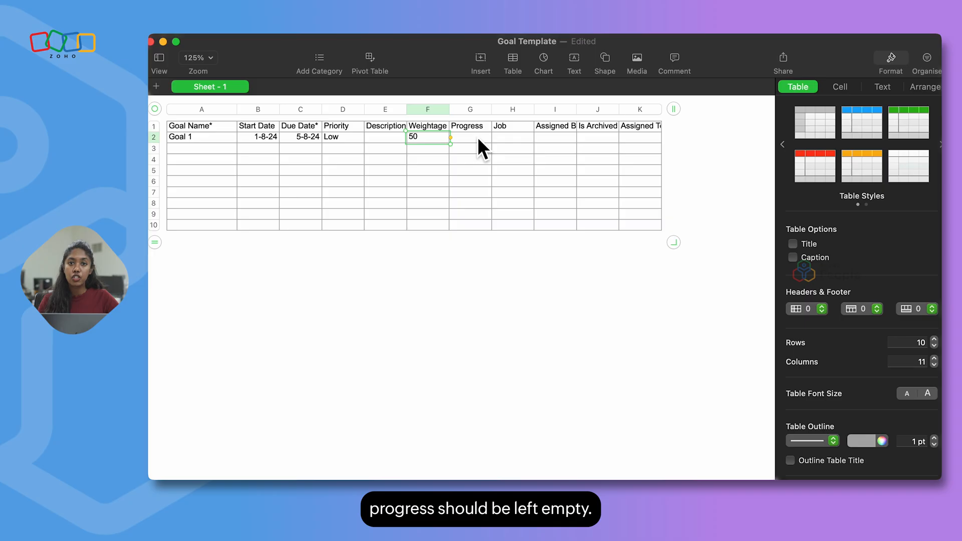
Widen the Assigned By column and enter the assigning person's employee ID for Goal 1, leaving Progress and Job blank
{"action": "left_click", "coordinate": [517, 142]}
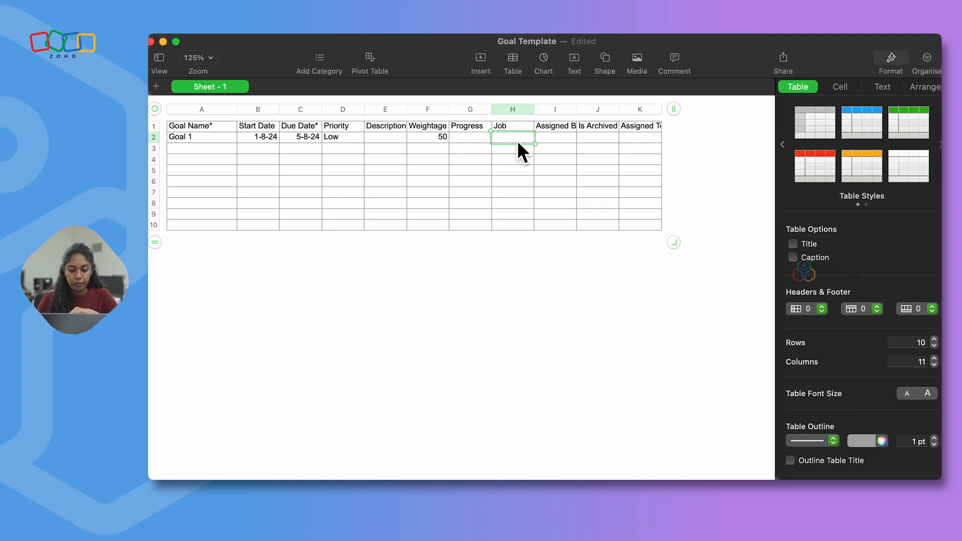
{"action": "left_click_drag", "start_coordinate": [577, 110], "coordinate": [599, 111]}
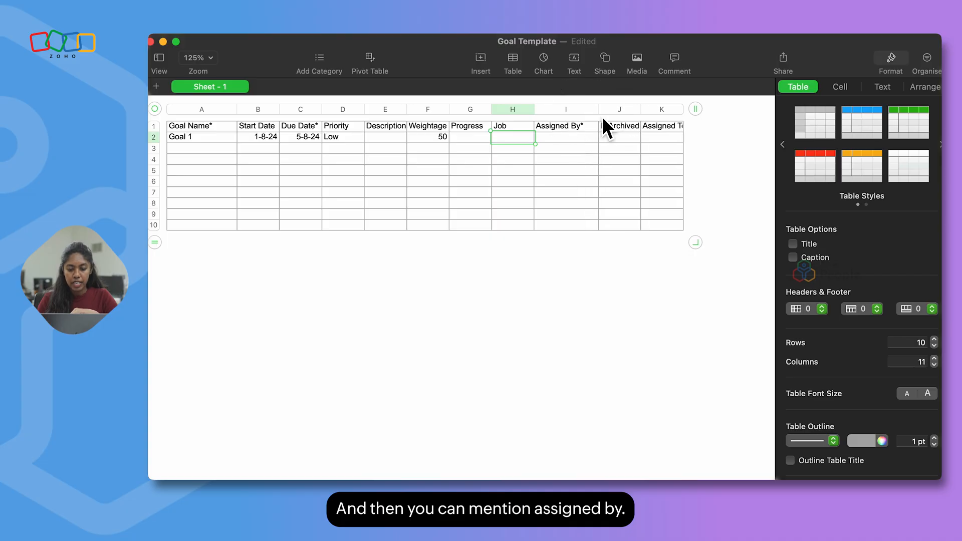
{"action": "left_click", "coordinate": [563, 143]}
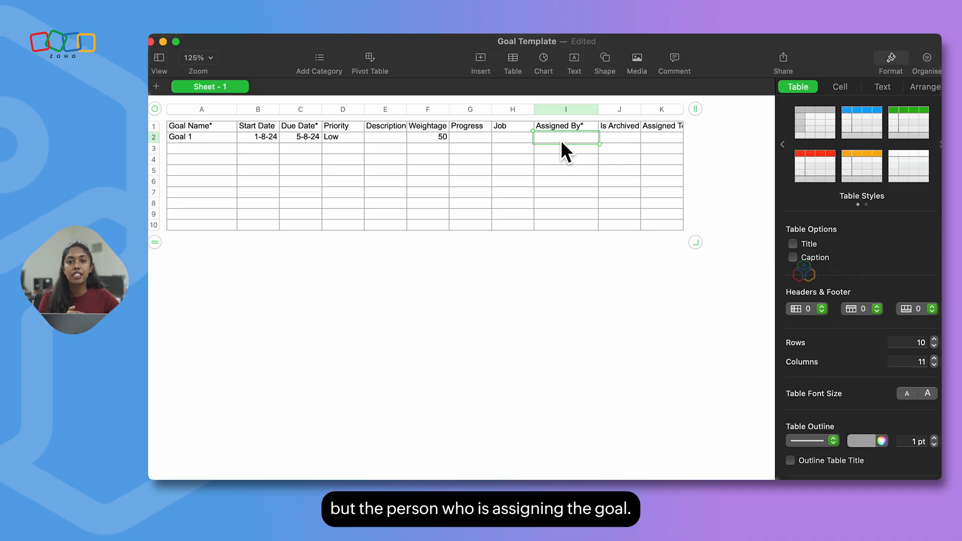
{"action": "type", "text": "100"}
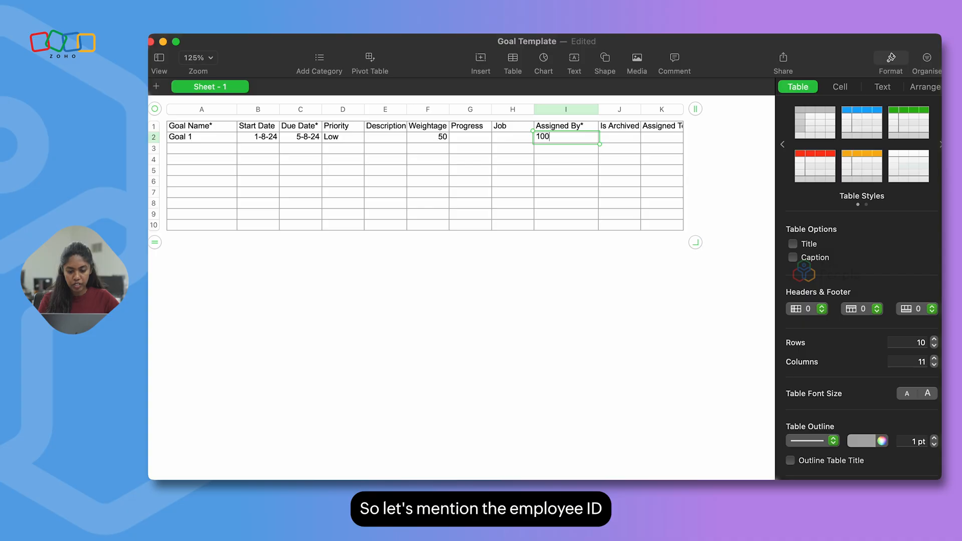
Widen the Is Archived column to fit its heading and select its cell in Goal 1's row
{"action": "left_click", "coordinate": [631, 161]}
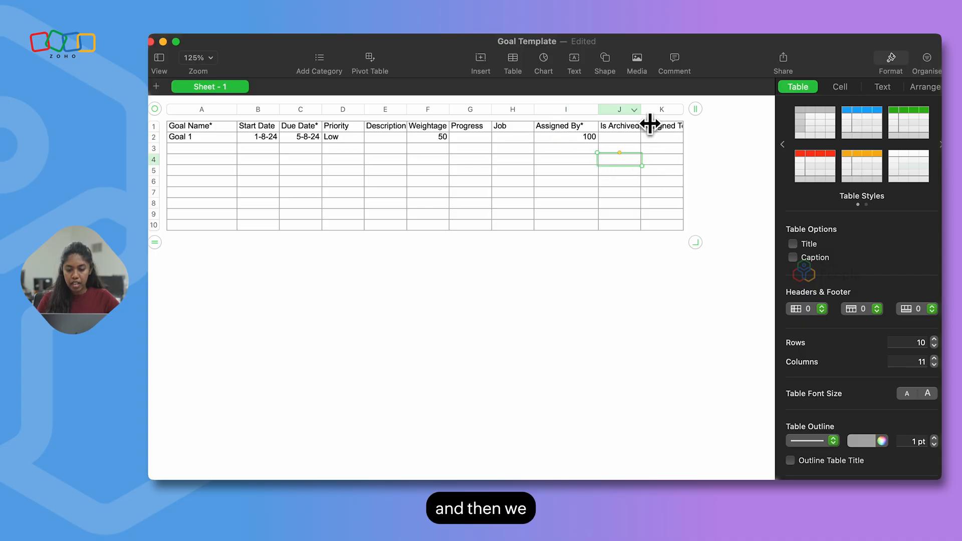
{"action": "left_click_drag", "start_coordinate": [643, 124], "coordinate": [656, 122]}
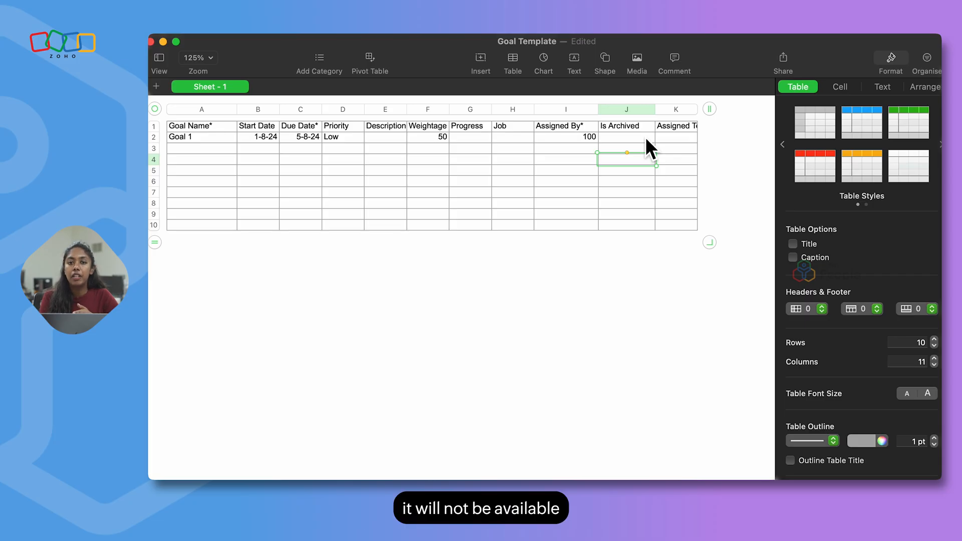
{"action": "left_click", "coordinate": [613, 141]}
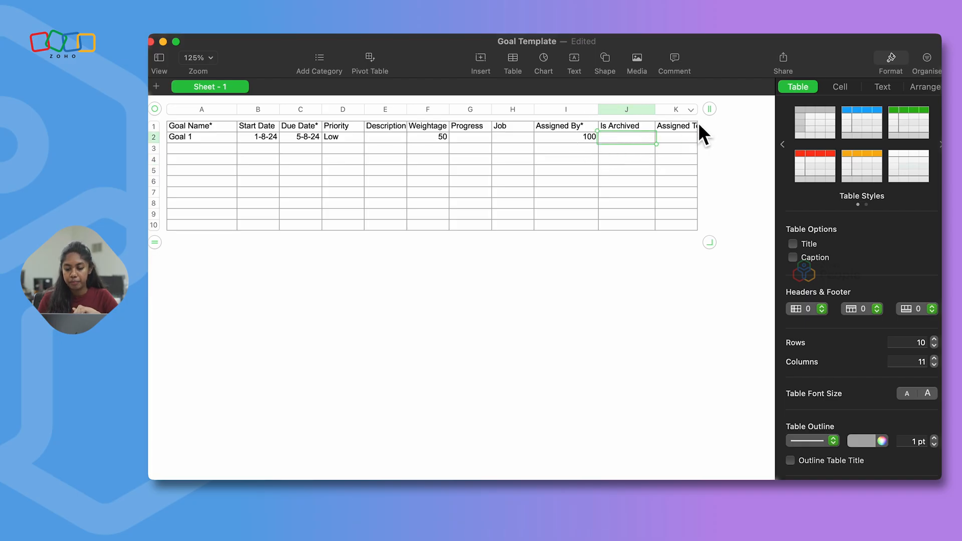
Widen the Assigned To column to fit its heading and enter the assignee's employee ID for Goal 1
{"action": "left_click_drag", "start_coordinate": [699, 113], "coordinate": [749, 123]}
{"action": "left_click", "coordinate": [689, 140]}
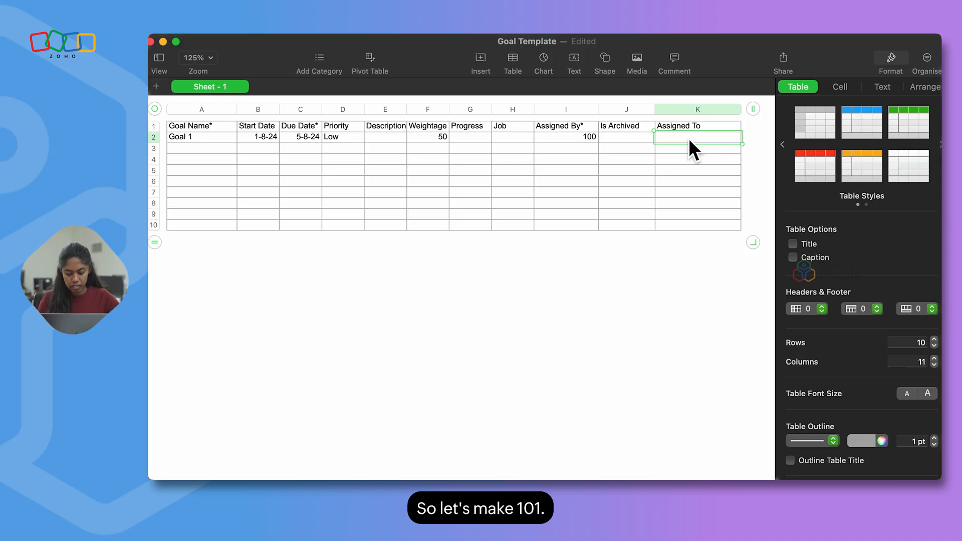
{"action": "type", "text": "101"}
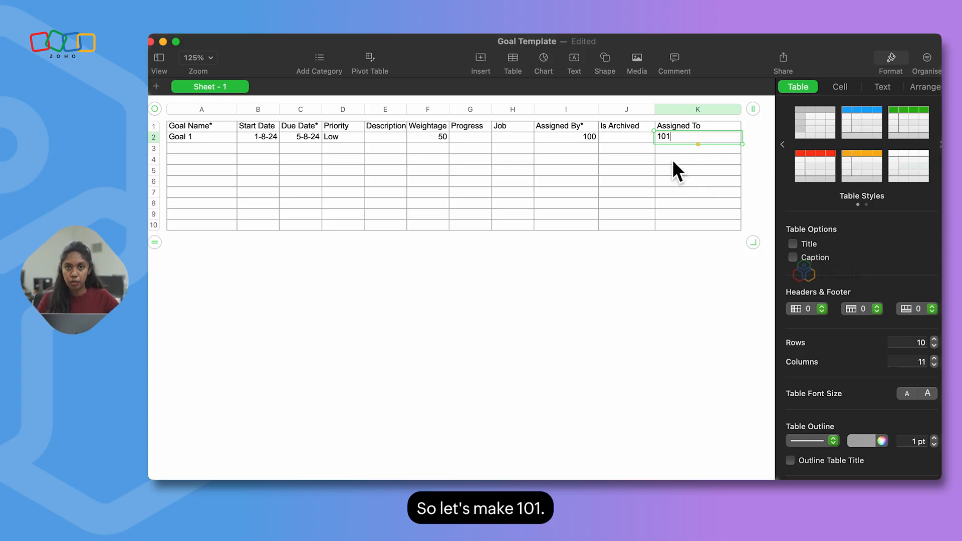
{"action": "left_click", "coordinate": [672, 159]}
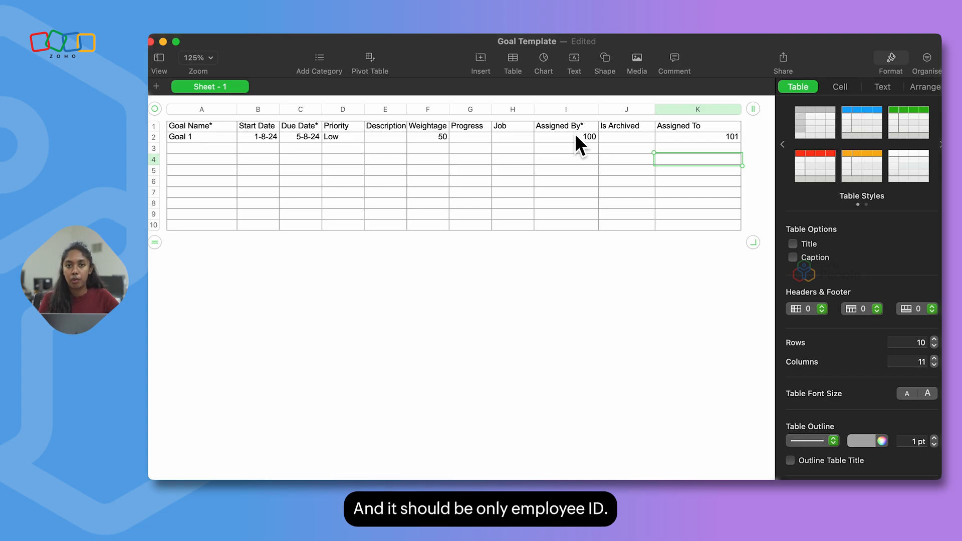
{"action": "left_click", "coordinate": [712, 140]}
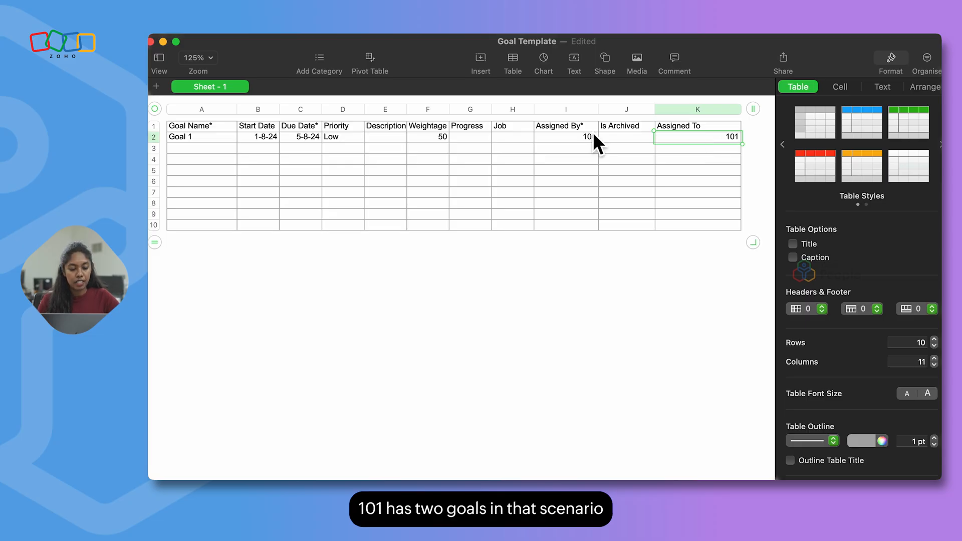
Add Goal 2 in the row below Goal 1 with the same Assigned By and Assigned To employee IDs
{"action": "left_click", "coordinate": [189, 148]}
{"action": "type", "text": "Goal 2"}
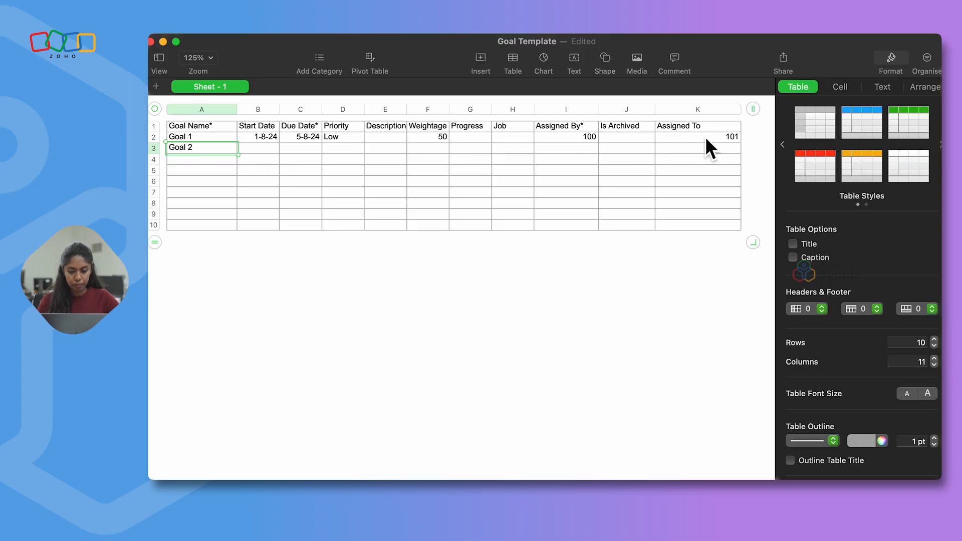
{"action": "left_click", "coordinate": [585, 150]}
{"action": "type", "text": "100"}
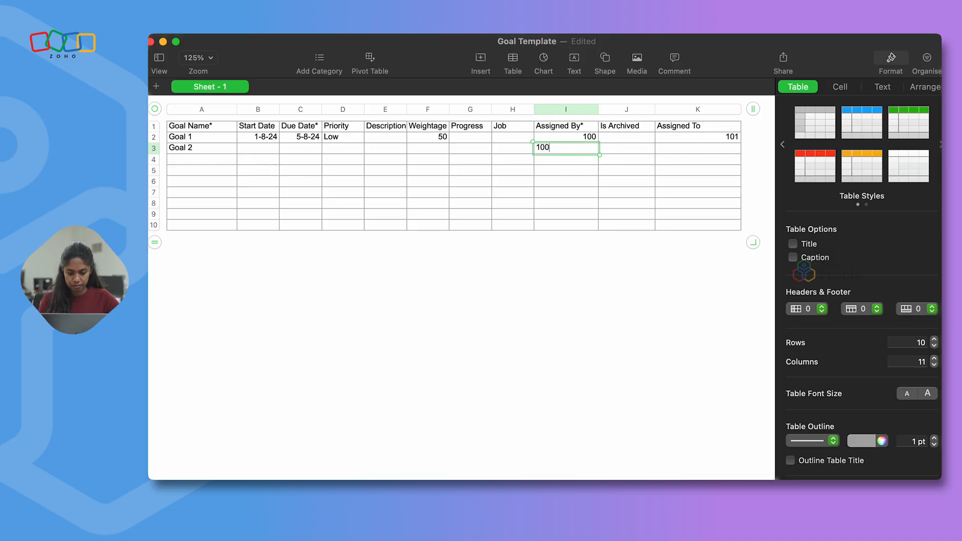
{"action": "left_click", "coordinate": [682, 151]}
{"action": "type", "text": "101"}
{"action": "left_click", "coordinate": [675, 196]}
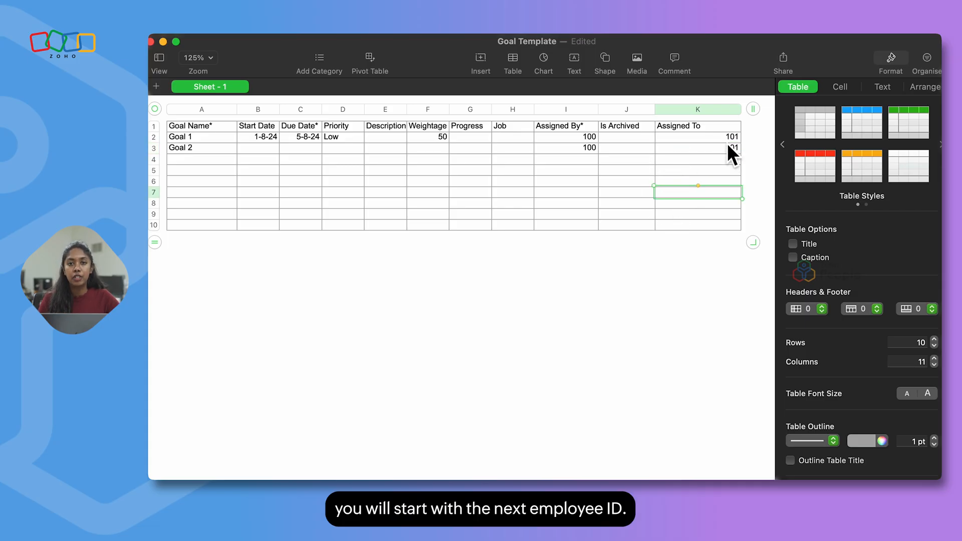
Add Goal 3 in the row below Goal 2, assigned to the next employee's ID
{"action": "left_click", "coordinate": [669, 159]}
{"action": "type", "text": "102"}
{"action": "left_click", "coordinate": [222, 158]}
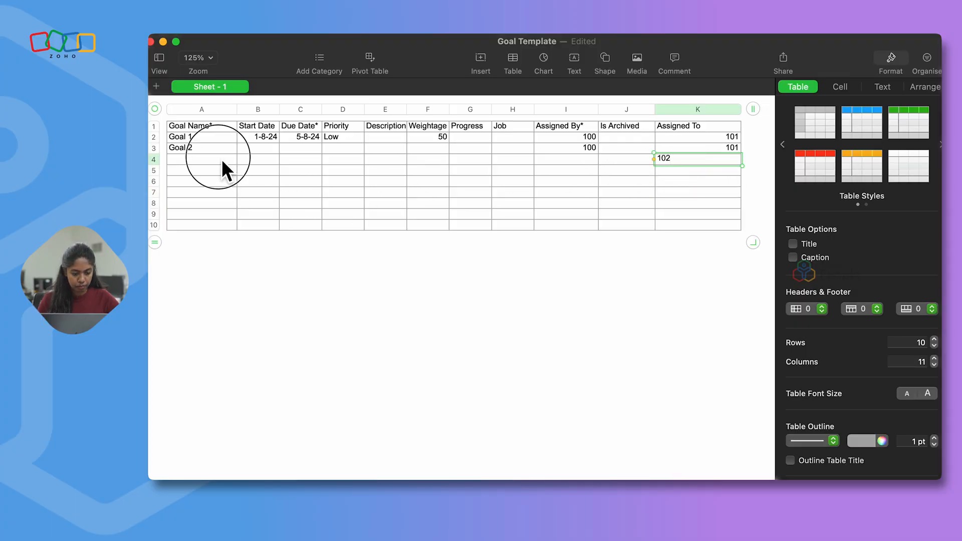
{"action": "type", "text": "Goal 3"}
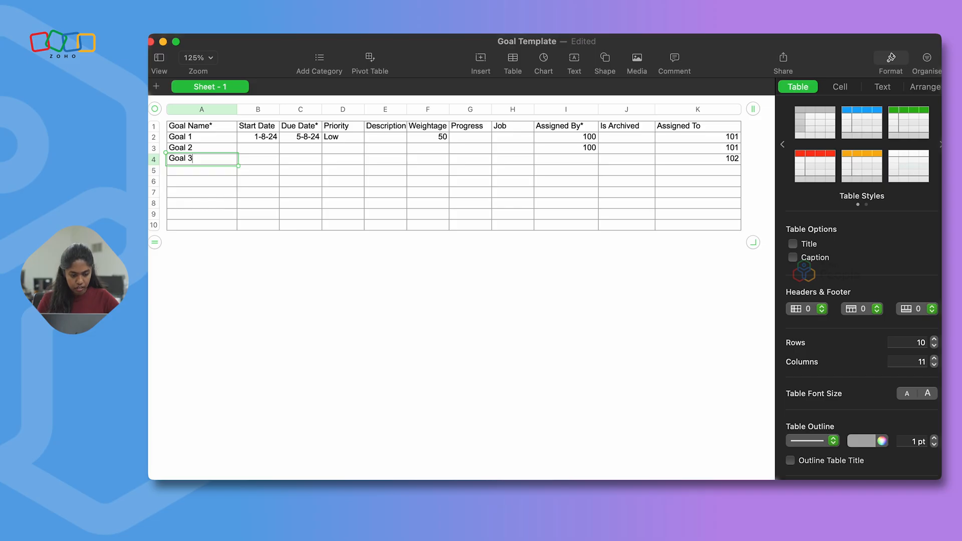
{"action": "left_click", "coordinate": [293, 184]}
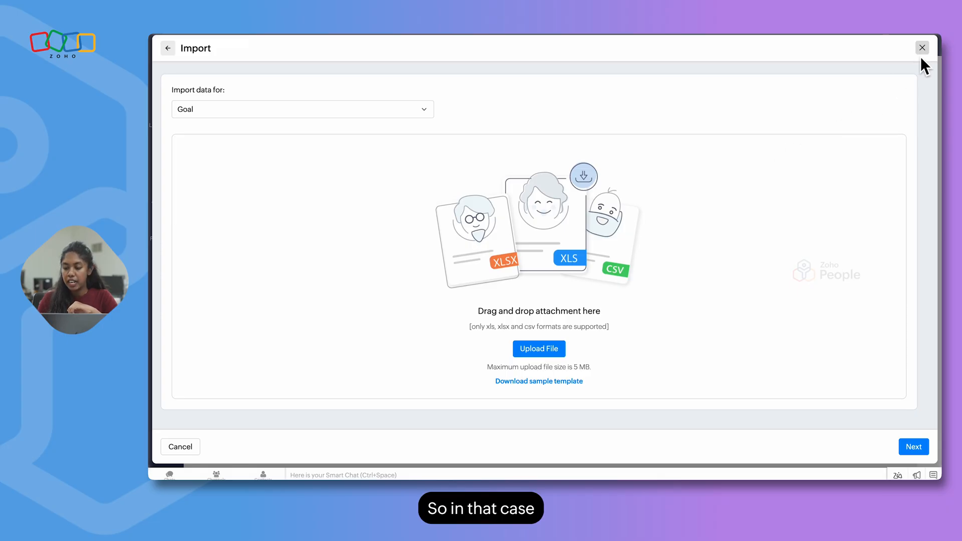
Close the goal import in Zoho People without uploading a file and open the Performance settings
{"action": "left_click", "coordinate": [922, 49]}
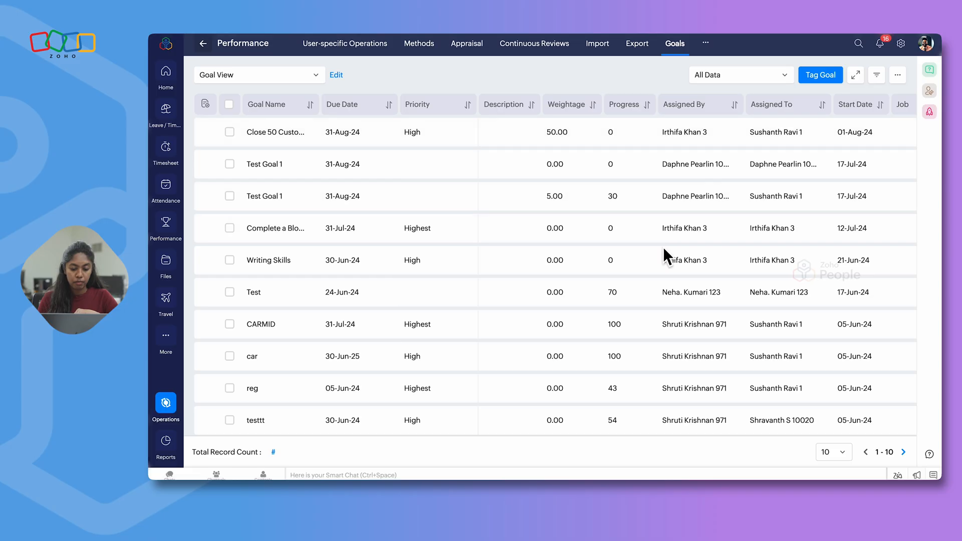
{"action": "left_click", "coordinate": [901, 45]}
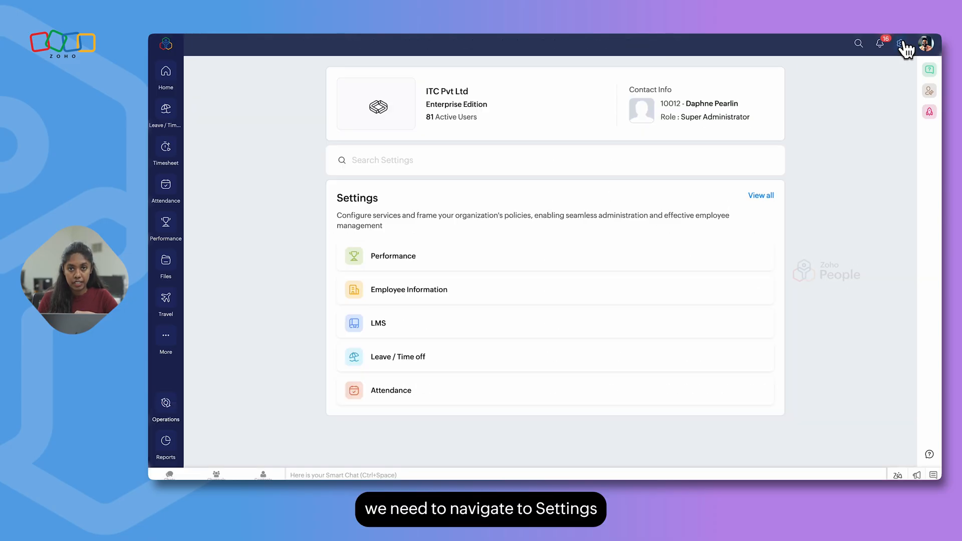
{"action": "left_click", "coordinate": [422, 265]}
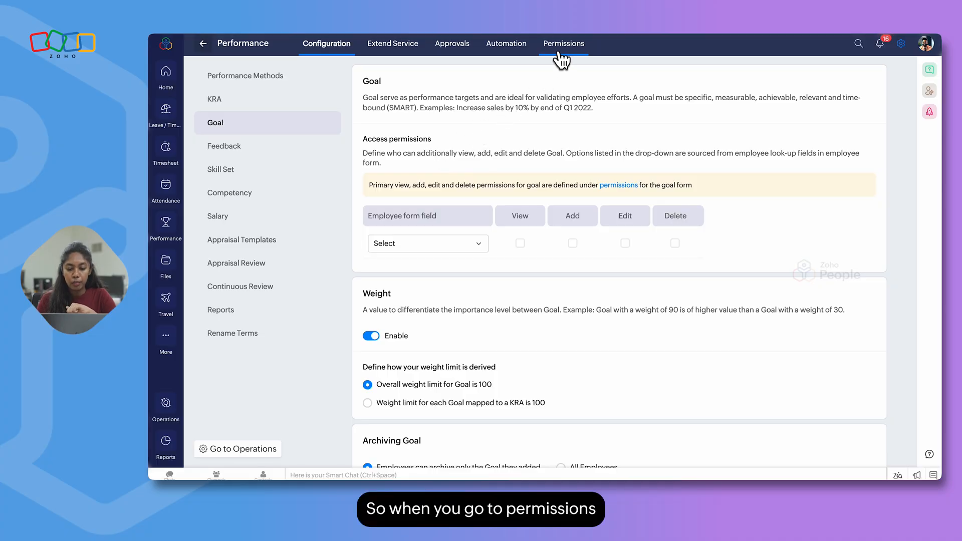
Open the record permissions in the Performance settings for review
{"action": "left_click", "coordinate": [562, 60]}
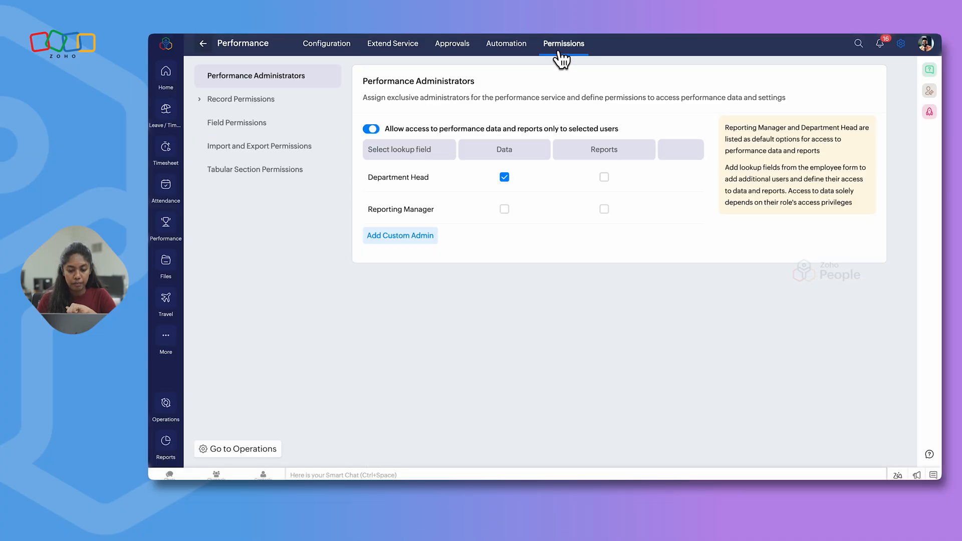
{"action": "left_click", "coordinate": [242, 100]}
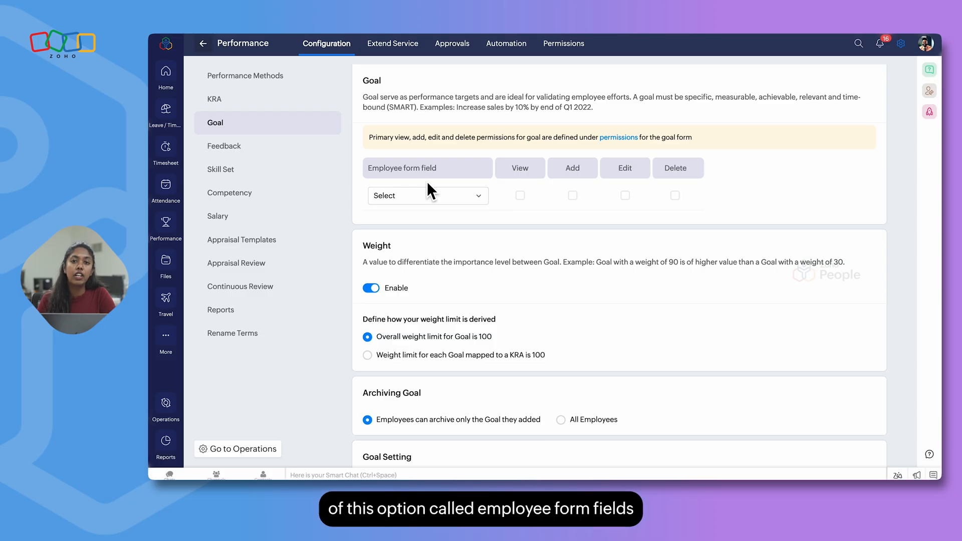
Grant the Mentor employee form field View, Add and Edit access to goals and save the access permissions
{"action": "left_click", "coordinate": [456, 196]}
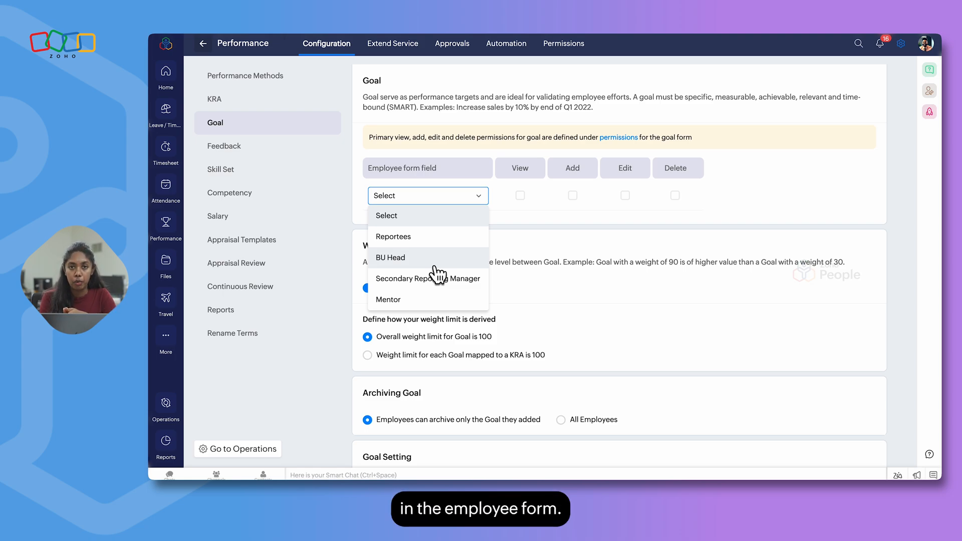
{"action": "left_click", "coordinate": [402, 301]}
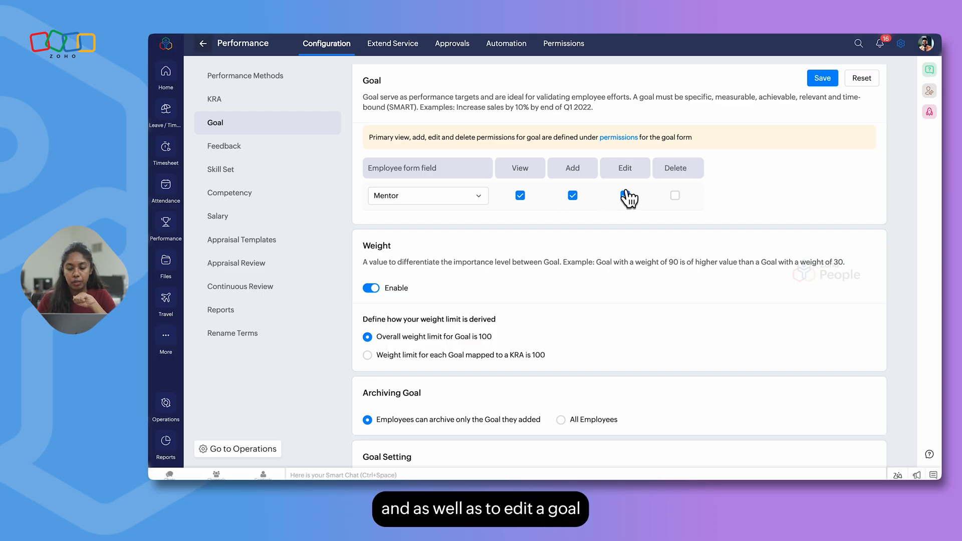
{"action": "left_click", "coordinate": [825, 78]}
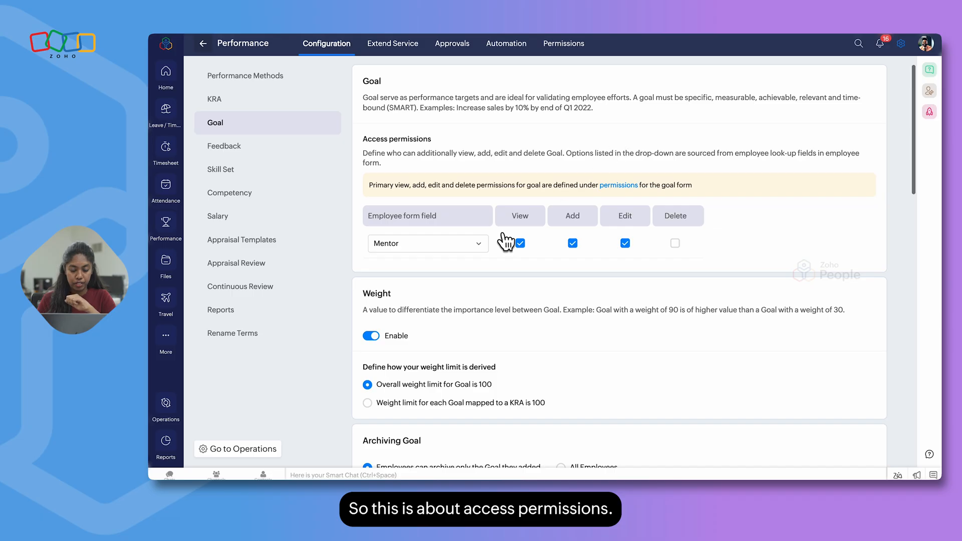
Change how the goal weight limit is derived to a limit of 100 for each Goal mapped to a KRA
{"action": "scroll", "coordinate": [512, 283], "scroll_direction": "down", "scroll_amount": 2}
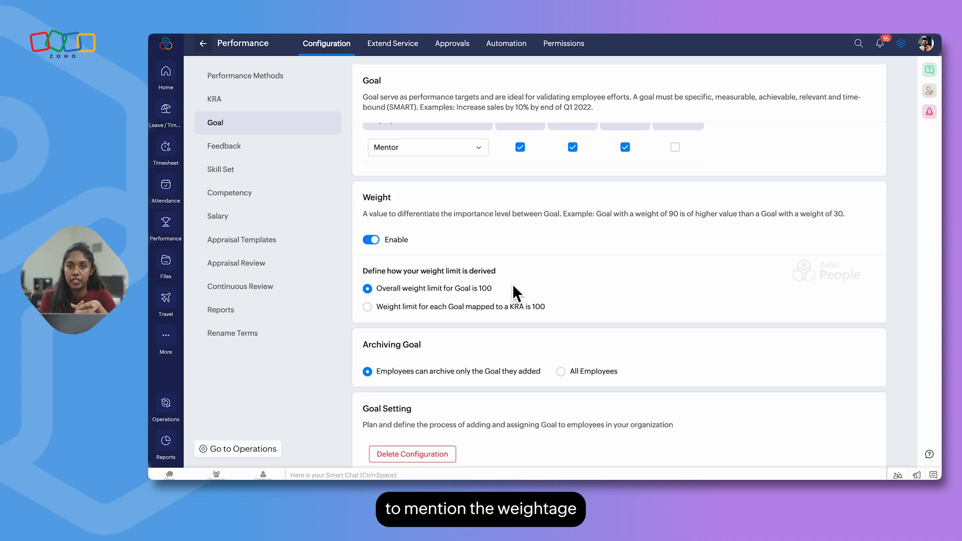
{"action": "scroll", "coordinate": [498, 272], "scroll_direction": "down", "scroll_amount": 1}
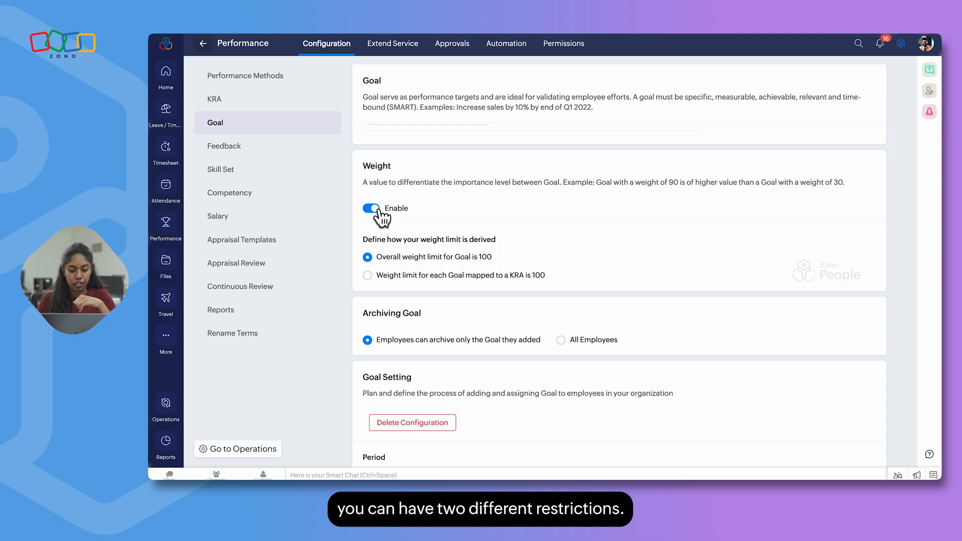
{"action": "scroll", "coordinate": [404, 251], "scroll_direction": "down", "scroll_amount": 1}
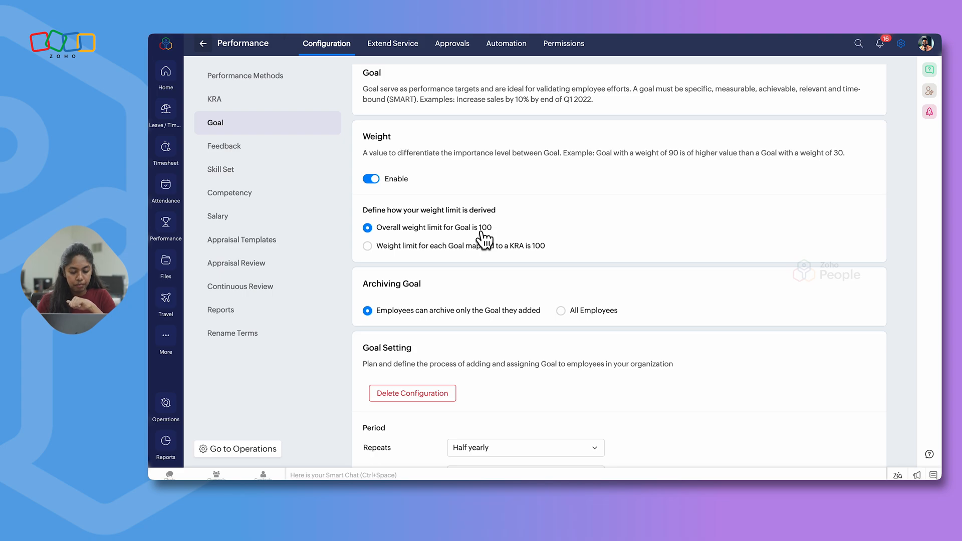
{"action": "left_click", "coordinate": [374, 247]}
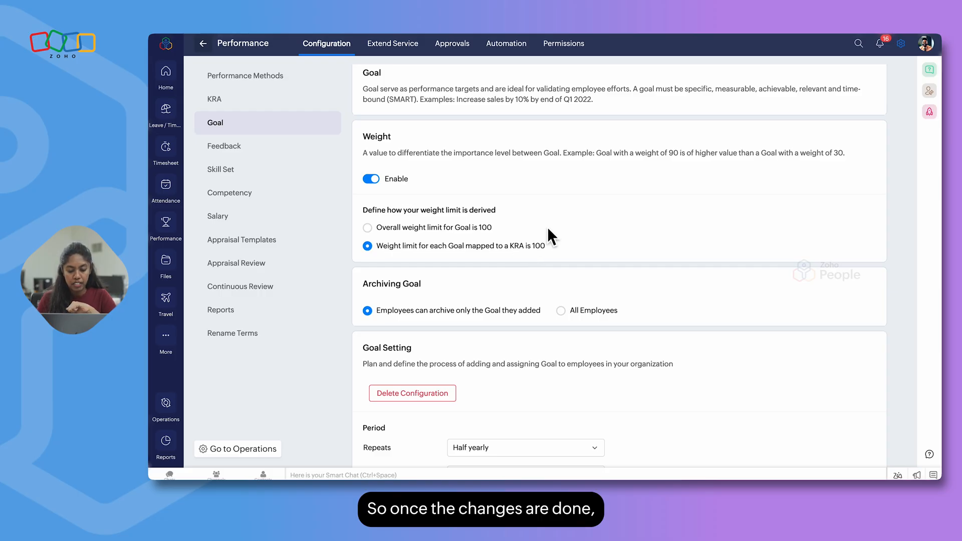
{"action": "scroll", "coordinate": [547, 227], "scroll_direction": "up", "scroll_amount": 1}
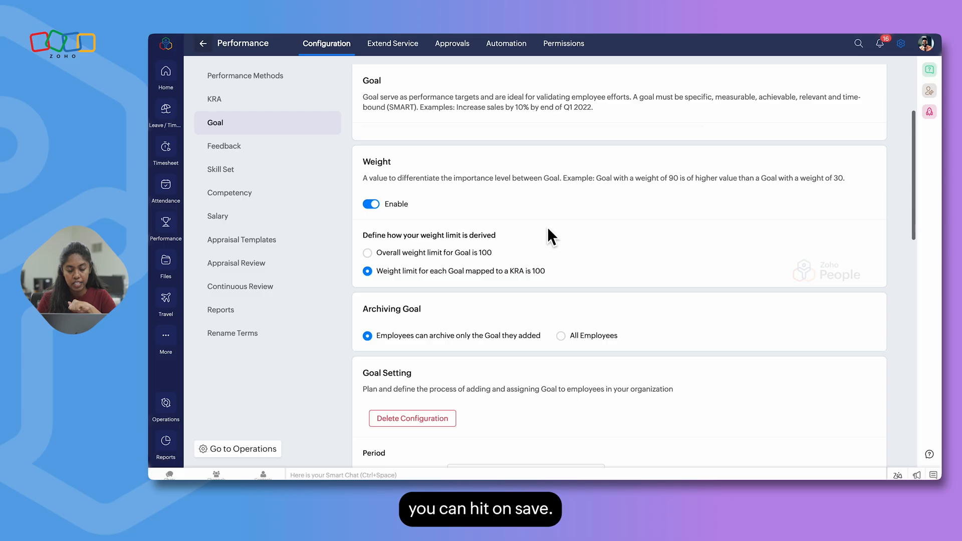
Allow All Employees to archive goals in the Archiving Goal settings
{"action": "scroll", "coordinate": [547, 227], "scroll_direction": "down", "scroll_amount": 2}
{"action": "scroll", "coordinate": [547, 227], "scroll_direction": "down", "scroll_amount": 1}
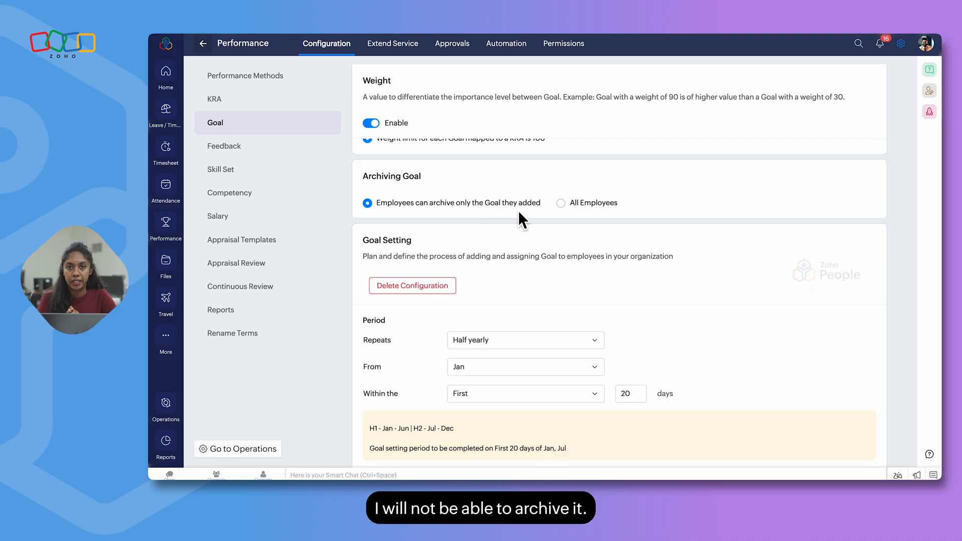
{"action": "left_click", "coordinate": [561, 203]}
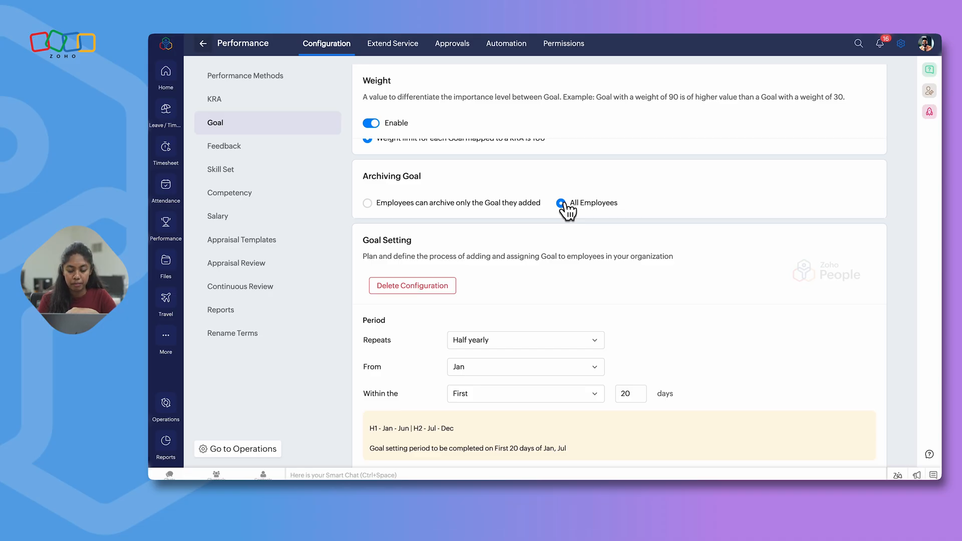
Choose Half yearly as the repeat frequency of the goal setting period
{"action": "scroll", "coordinate": [564, 207], "scroll_direction": "down", "scroll_amount": 2}
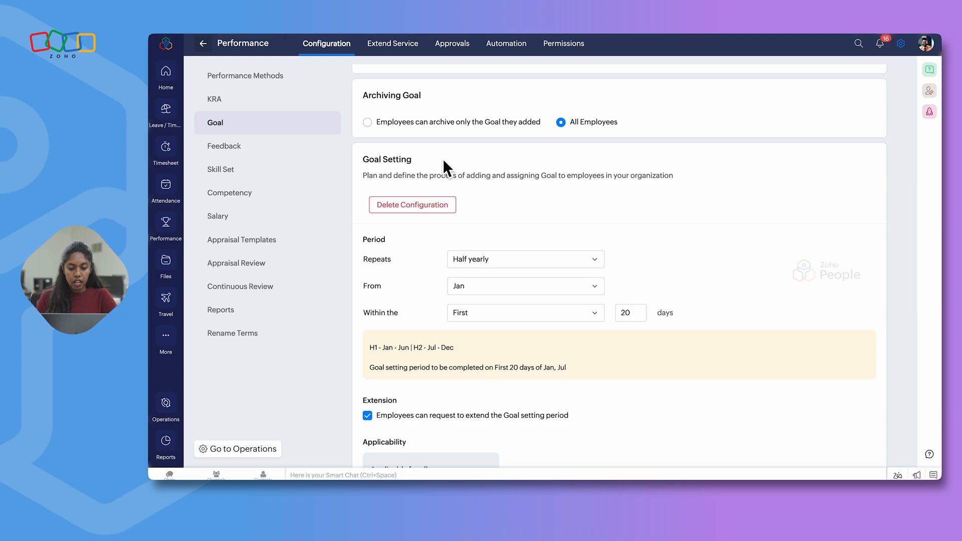
{"action": "scroll", "coordinate": [443, 161], "scroll_direction": "up", "scroll_amount": 8}
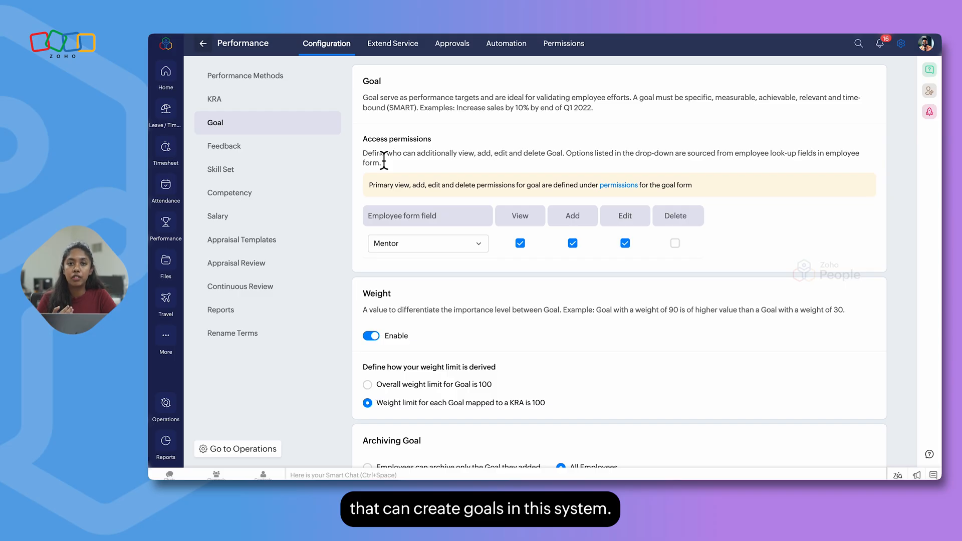
{"action": "scroll", "coordinate": [386, 160], "scroll_direction": "down", "scroll_amount": 8}
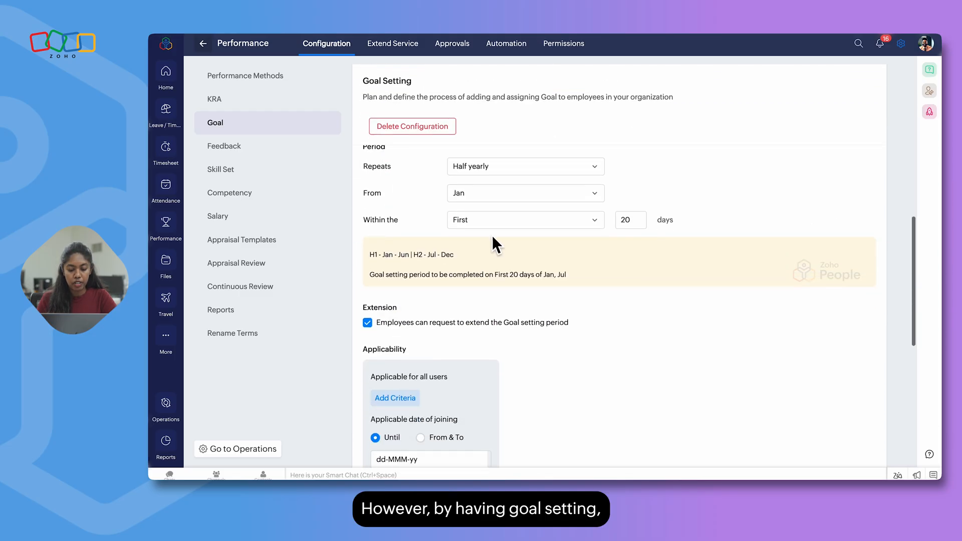
{"action": "scroll", "coordinate": [435, 183], "scroll_direction": "up", "scroll_amount": 1}
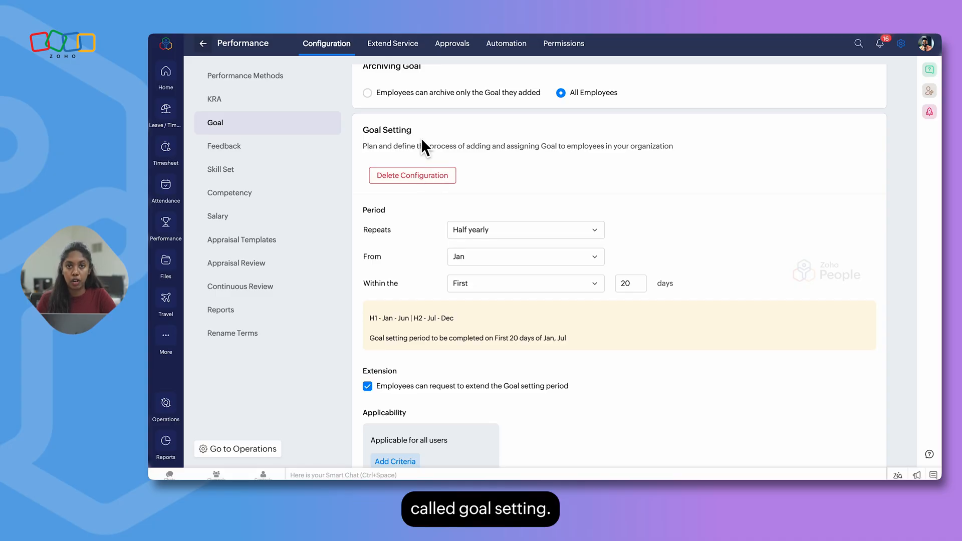
{"action": "scroll", "coordinate": [449, 227], "scroll_direction": "down", "scroll_amount": 1}
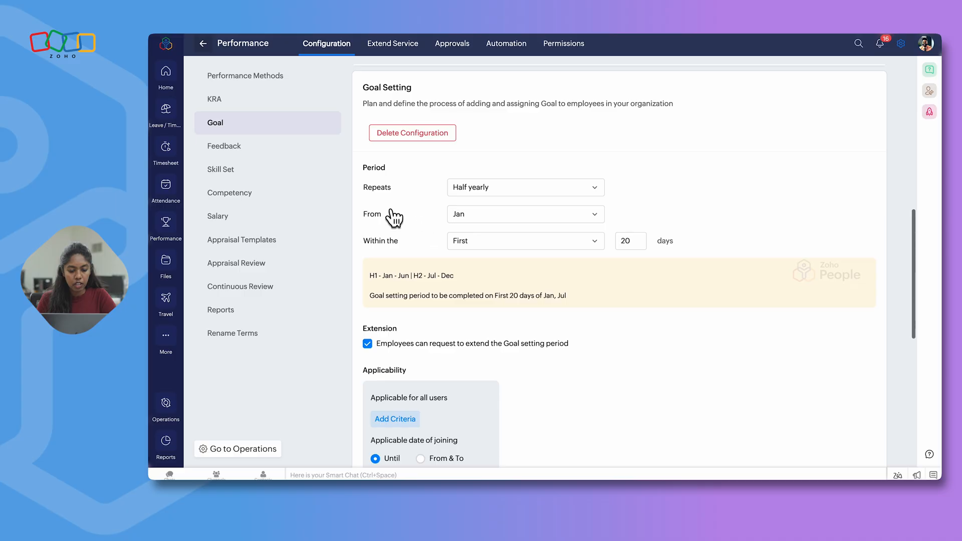
{"action": "left_click", "coordinate": [469, 193]}
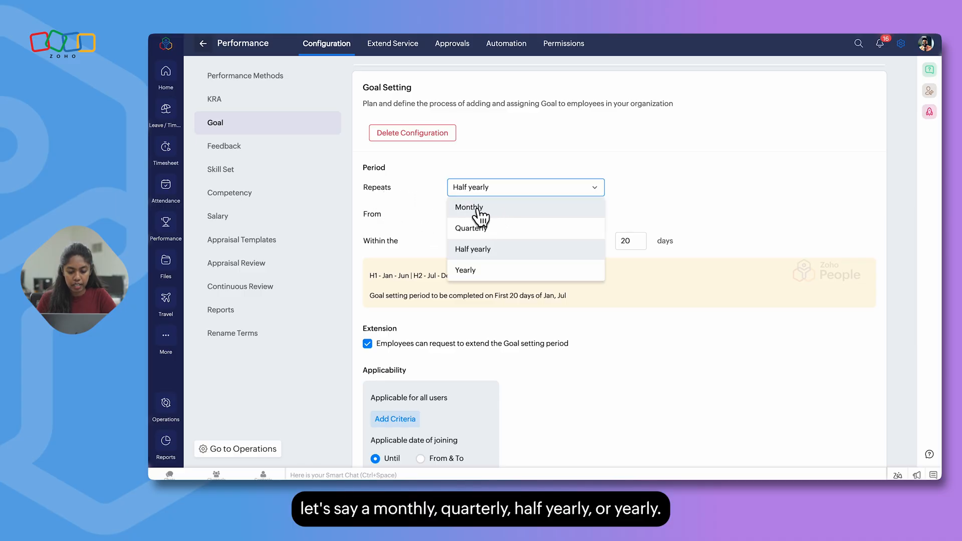
{"action": "left_click", "coordinate": [497, 252]}
Review the goal setting period, extension, applicability and exemption options
{"action": "scroll", "coordinate": [526, 246], "scroll_direction": "down", "scroll_amount": 1}
{"action": "scroll", "coordinate": [525, 246], "scroll_direction": "down", "scroll_amount": 1}
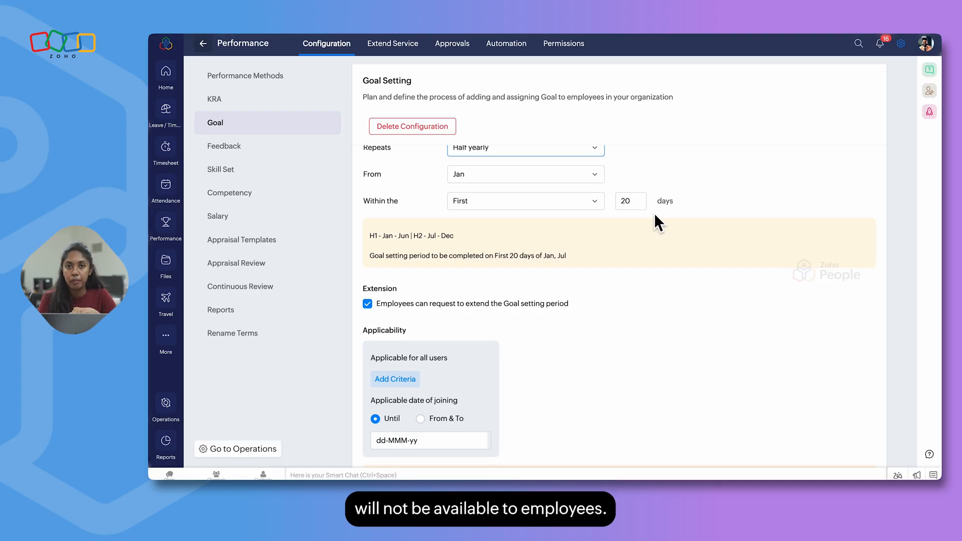
{"action": "scroll", "coordinate": [655, 216], "scroll_direction": "down", "scroll_amount": 1}
{"action": "scroll", "coordinate": [602, 216], "scroll_direction": "up", "scroll_amount": 3}
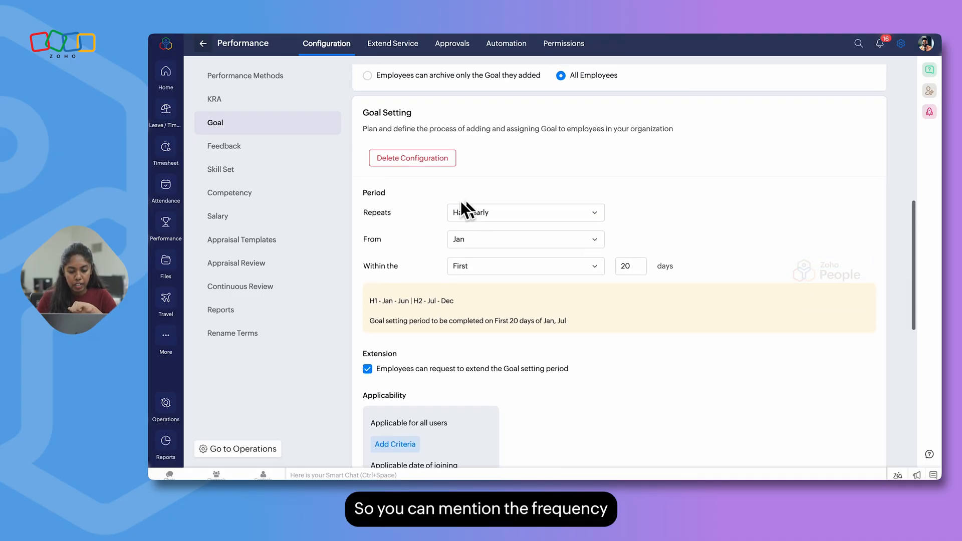
{"action": "scroll", "coordinate": [501, 268], "scroll_direction": "down", "scroll_amount": 4}
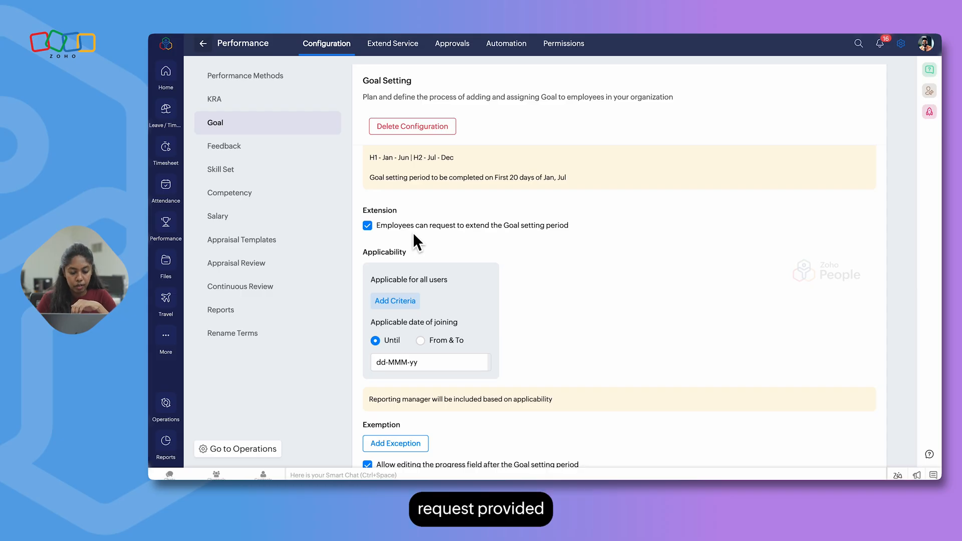
{"action": "scroll", "coordinate": [378, 218], "scroll_direction": "down", "scroll_amount": 2}
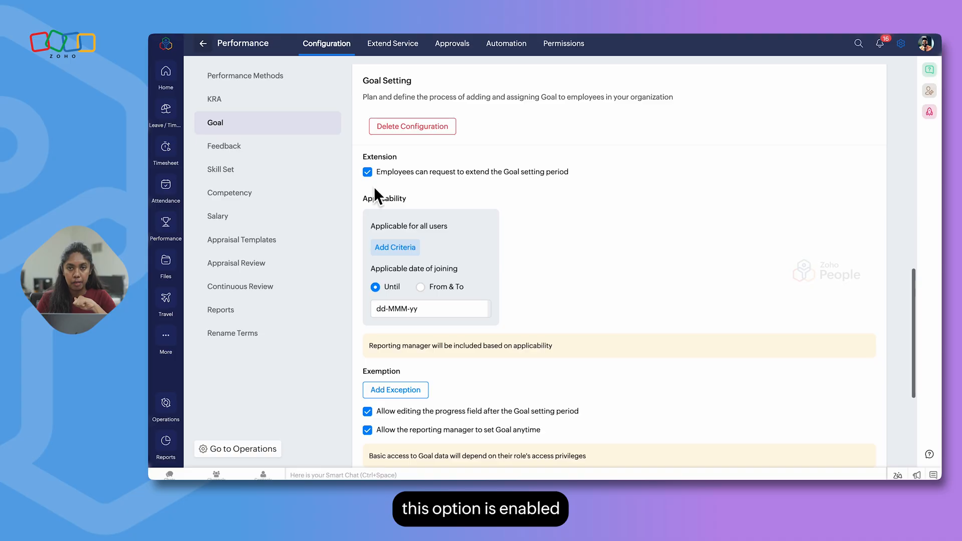
Review the applicability, exemption and notification options of the goal setting configuration
{"action": "scroll", "coordinate": [497, 252], "scroll_direction": "down", "scroll_amount": 1}
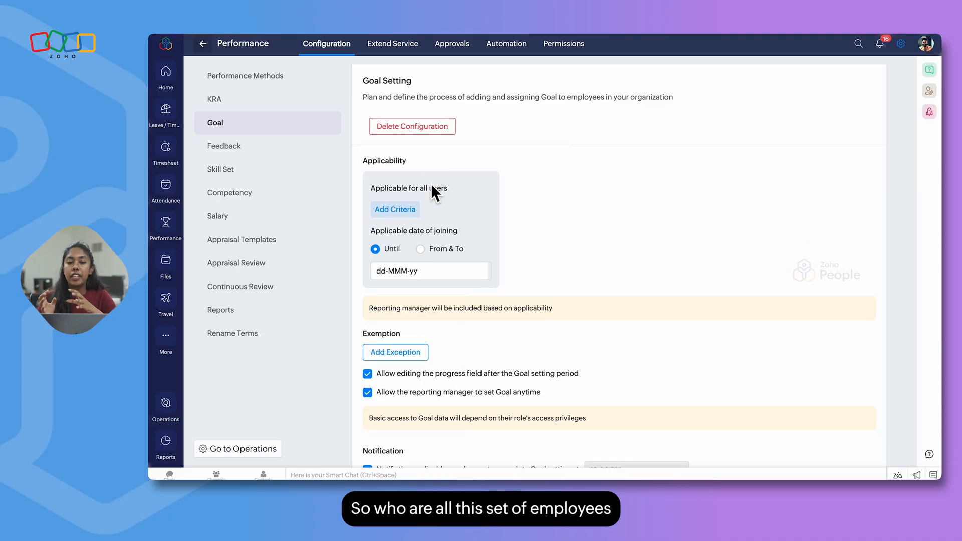
{"action": "scroll", "coordinate": [451, 189], "scroll_direction": "up", "scroll_amount": 3}
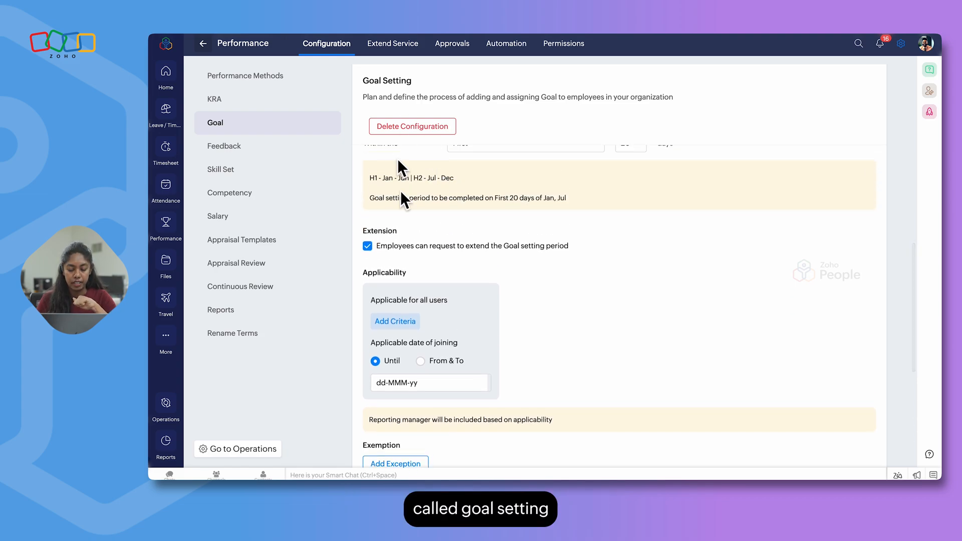
{"action": "scroll", "coordinate": [486, 339], "scroll_direction": "down", "scroll_amount": 5}
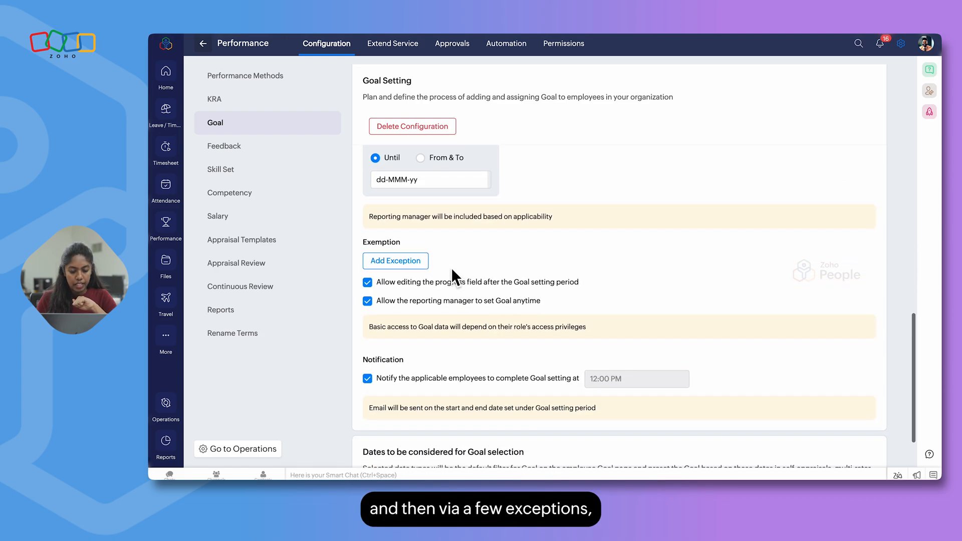
{"action": "scroll", "coordinate": [423, 255], "scroll_direction": "down", "scroll_amount": 1}
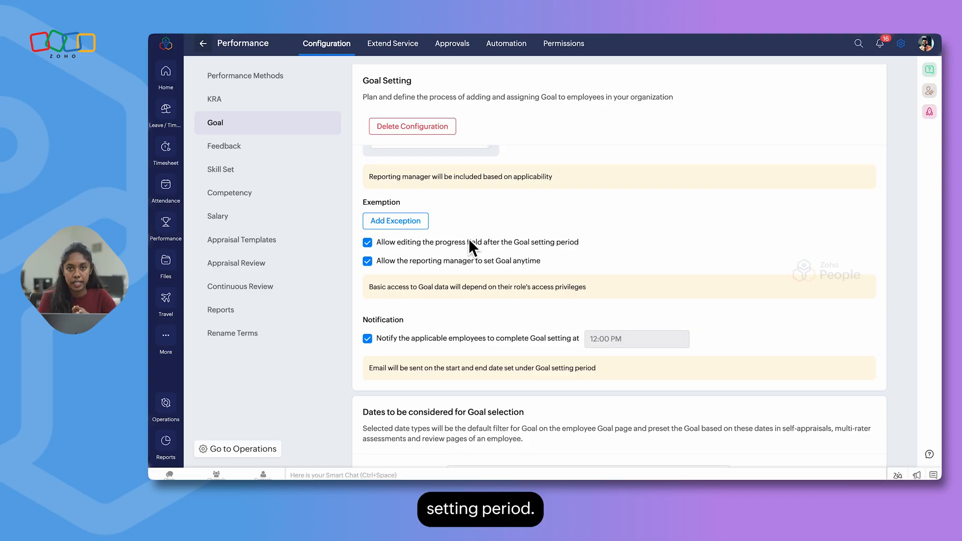
{"action": "scroll", "coordinate": [470, 240], "scroll_direction": "down", "scroll_amount": 1}
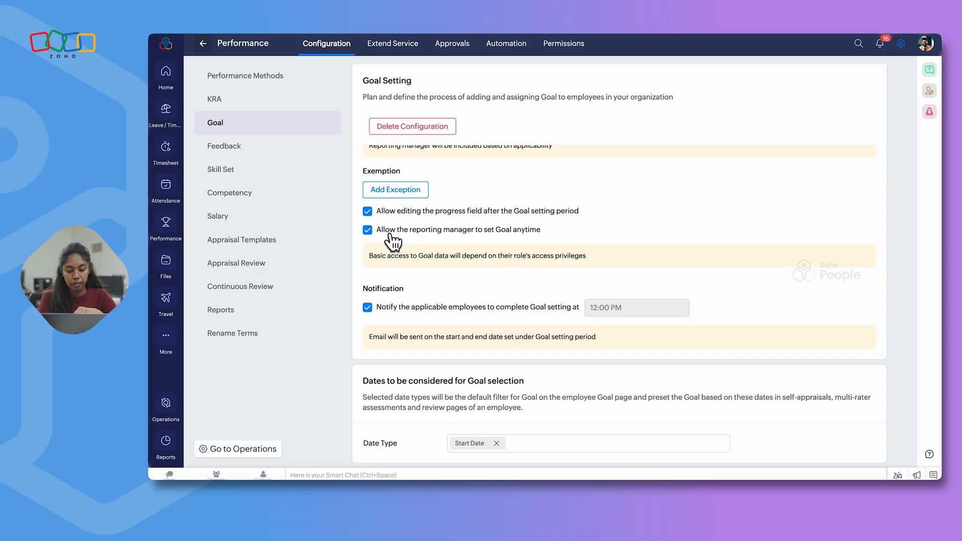
Examine the date types available for goal selection in the Date Type list
{"action": "scroll", "coordinate": [394, 241], "scroll_direction": "down", "scroll_amount": 2}
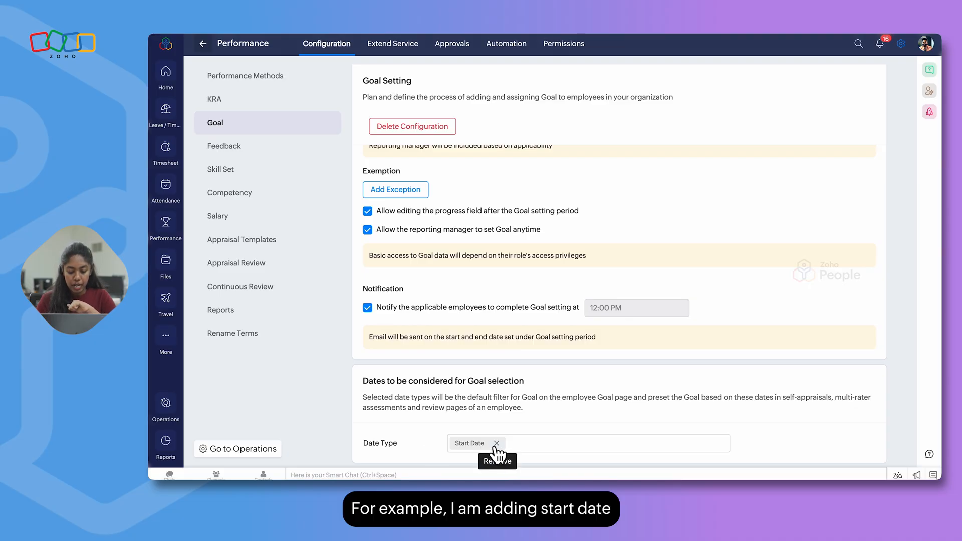
{"action": "left_click", "coordinate": [518, 446]}
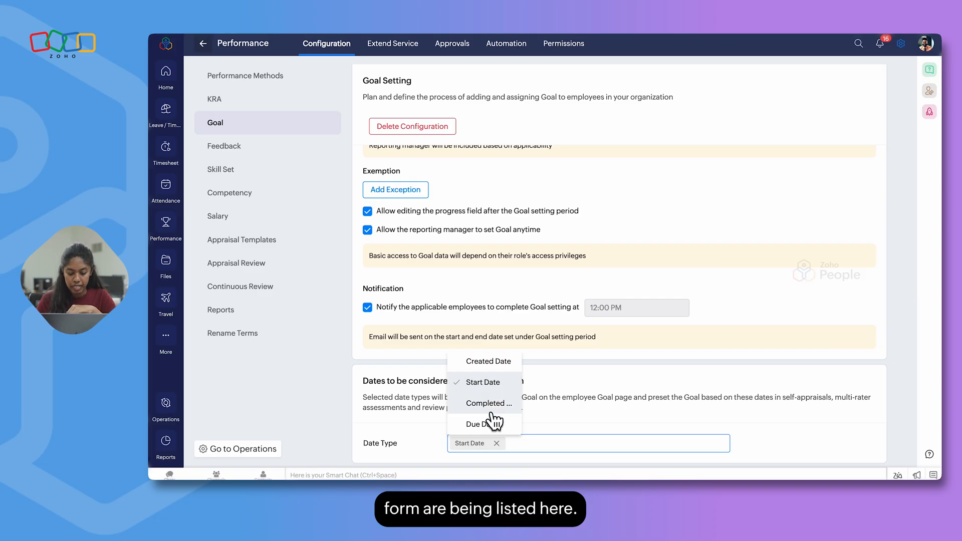
{"action": "left_click", "coordinate": [561, 430]}
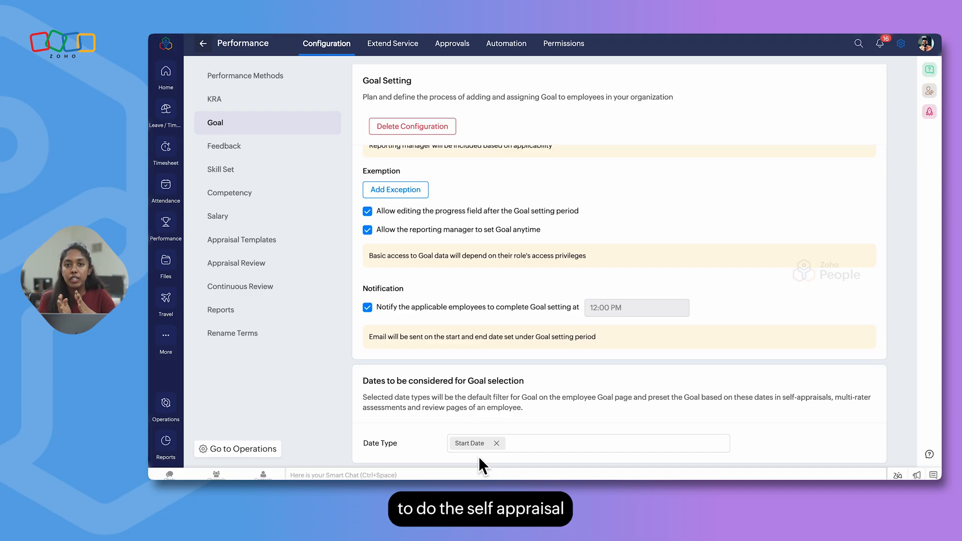
{"action": "left_click", "coordinate": [530, 452]}
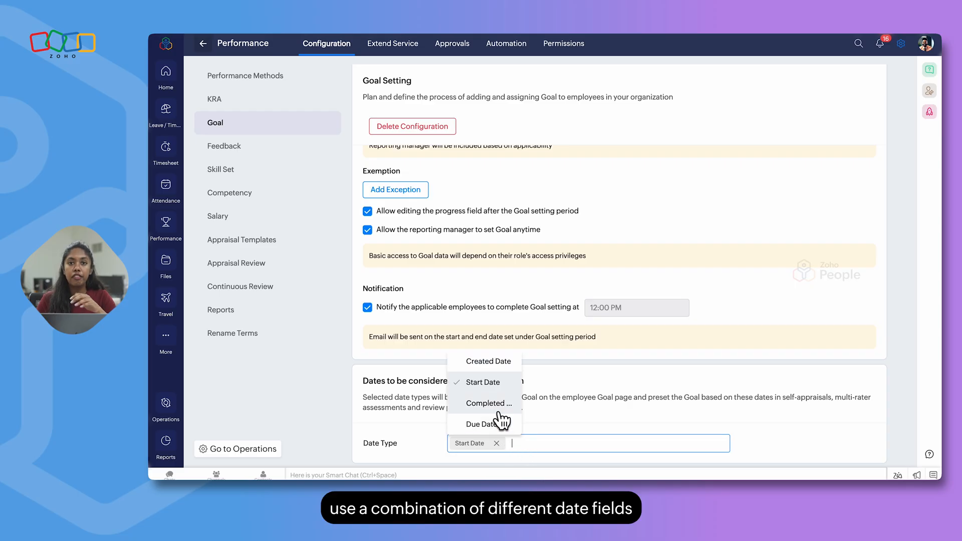